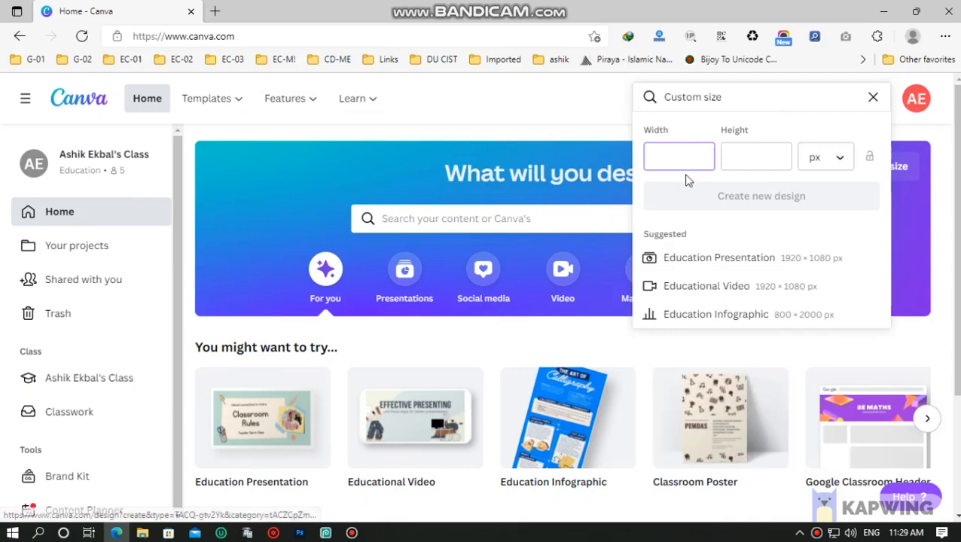
pyautogui.scroll(-2, 716, 287)
pyautogui.scroll(3, 717, 288)
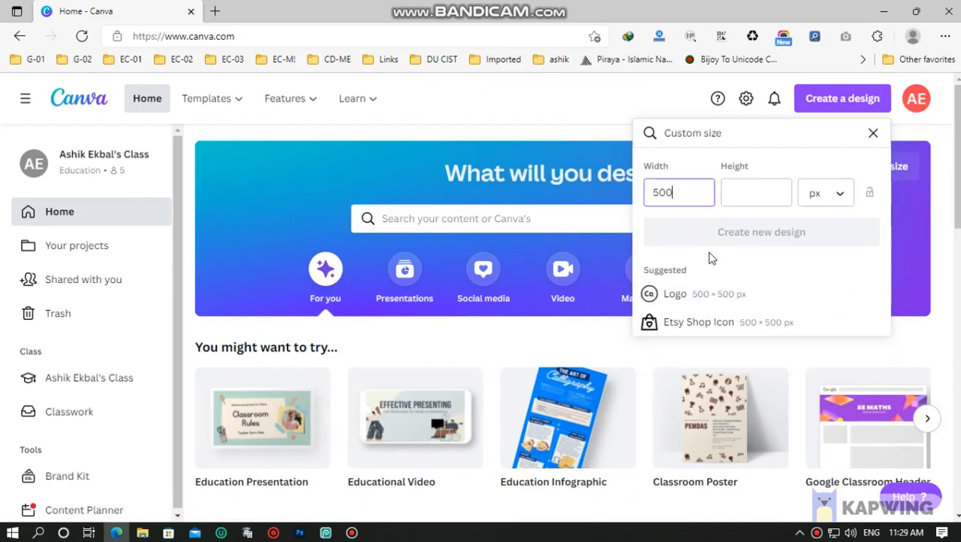
pyautogui.scroll(-1, 740, 288)
pyautogui.scroll(1, 740, 288)
pyautogui.press('BackSpace')
pyautogui.press('BackSpace')
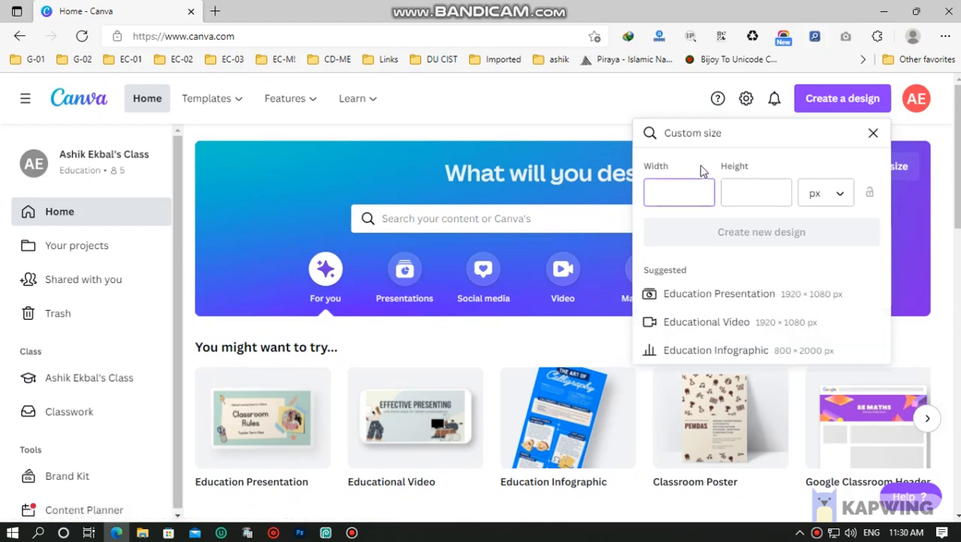
# Search the design types for "in" and create a new Instagram Post design at 1080 × 1080 px
pyautogui.click(874, 133)
pyautogui.write('in')
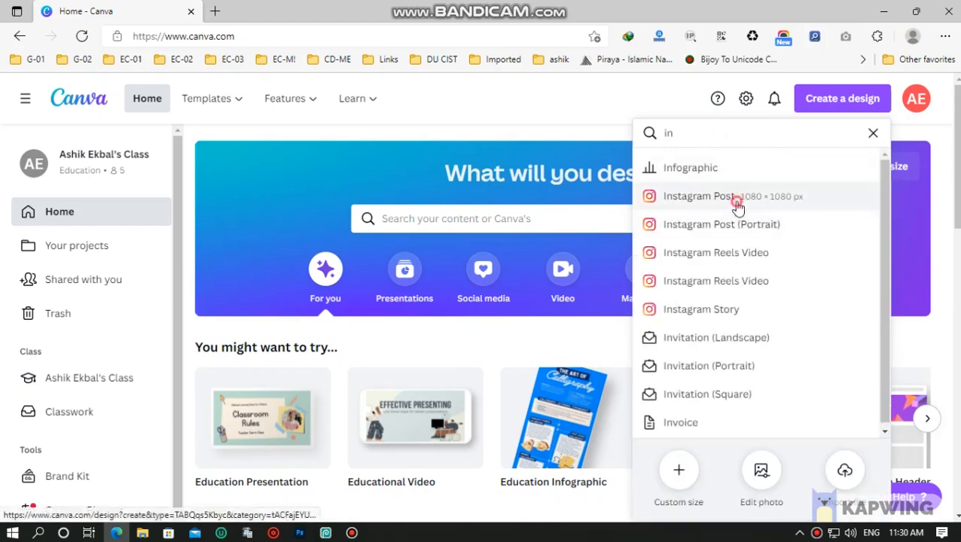
pyautogui.click(736, 201)
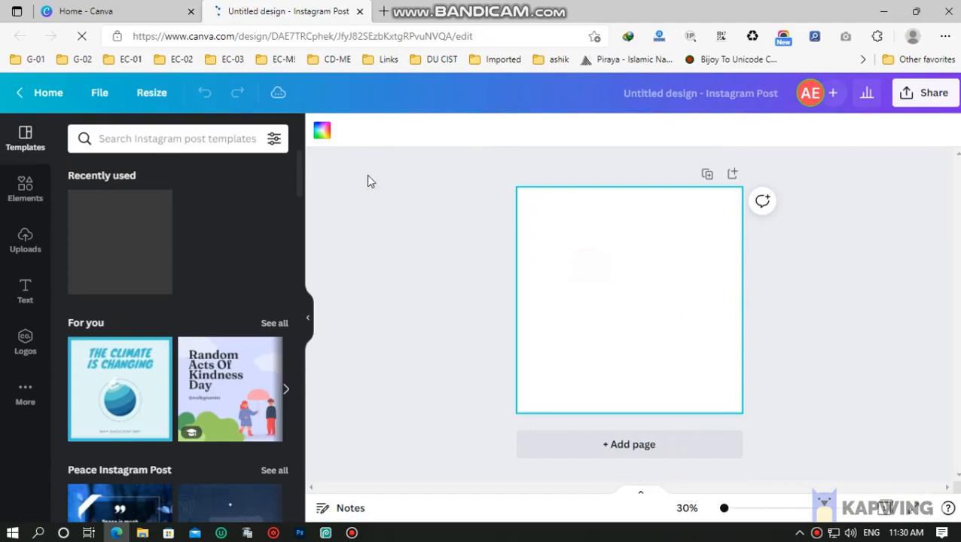
# Try several default colours on the page background and settle on the medium grey
pyautogui.click(326, 139)
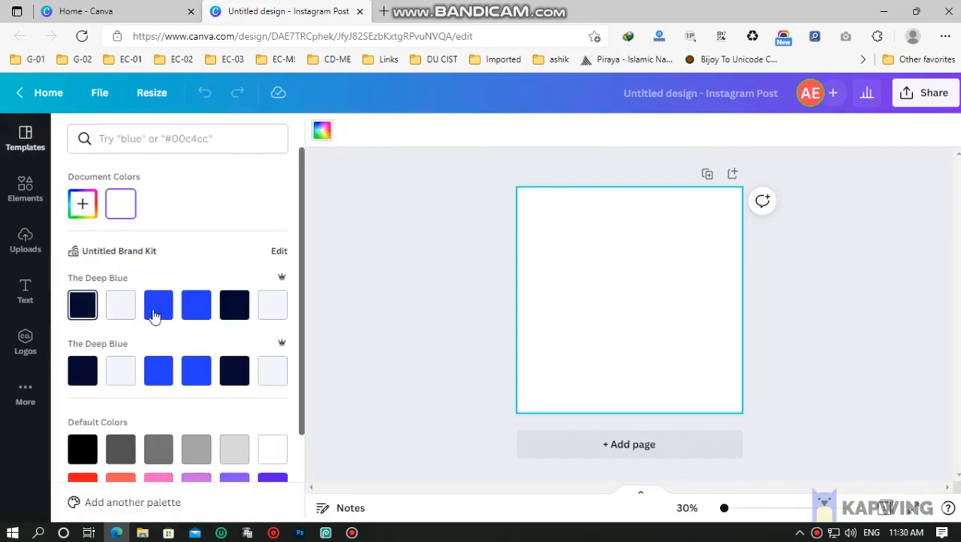
pyautogui.scroll(-1, 168, 382)
pyautogui.click(78, 403)
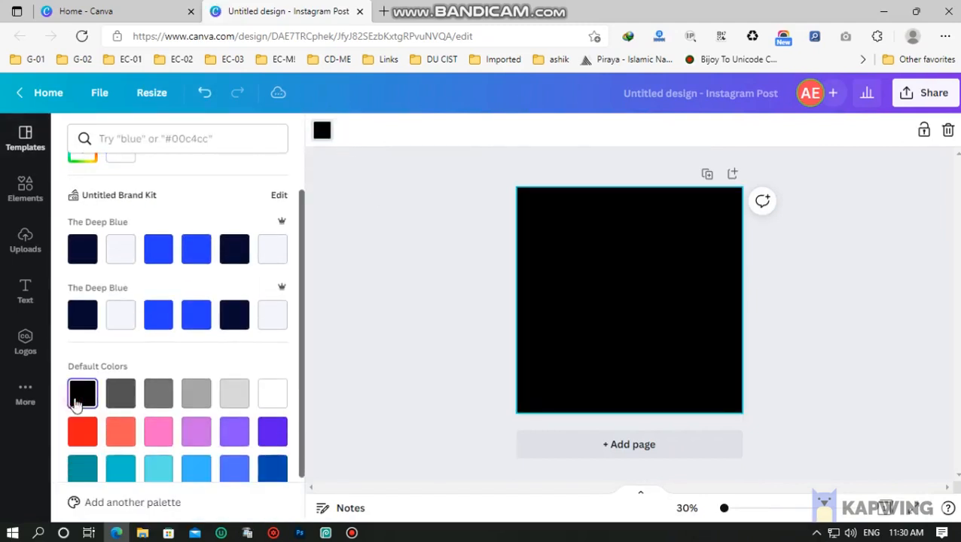
pyautogui.click(236, 396)
pyautogui.click(277, 397)
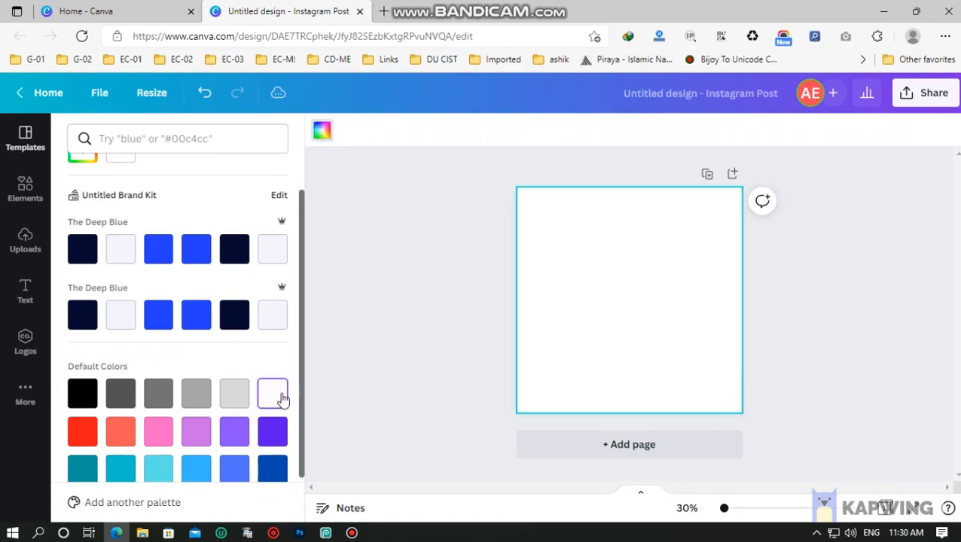
pyautogui.click(238, 400)
pyautogui.click(201, 403)
pyautogui.click(387, 335)
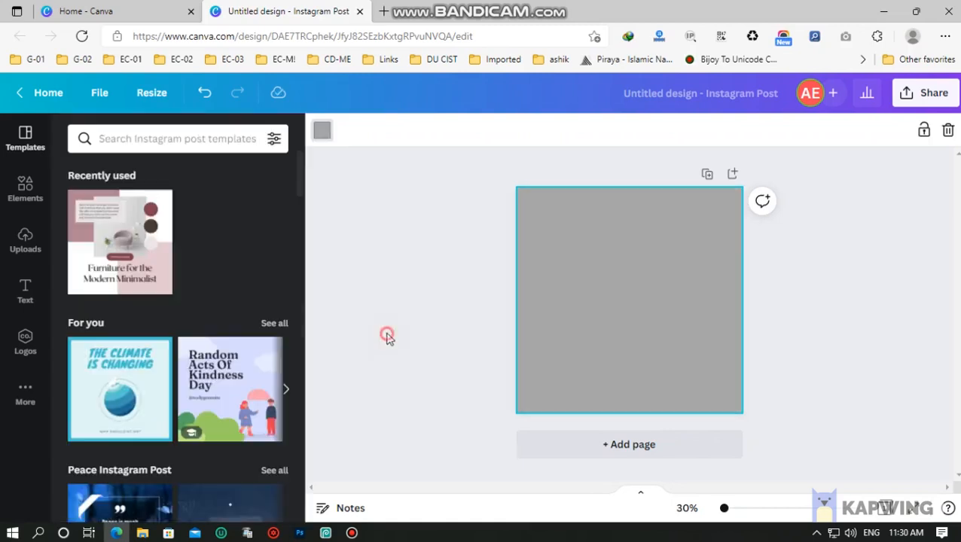
# Search the elements for "t shirt" and add the black T-shirt photo with the white background to the page
pyautogui.click(31, 190)
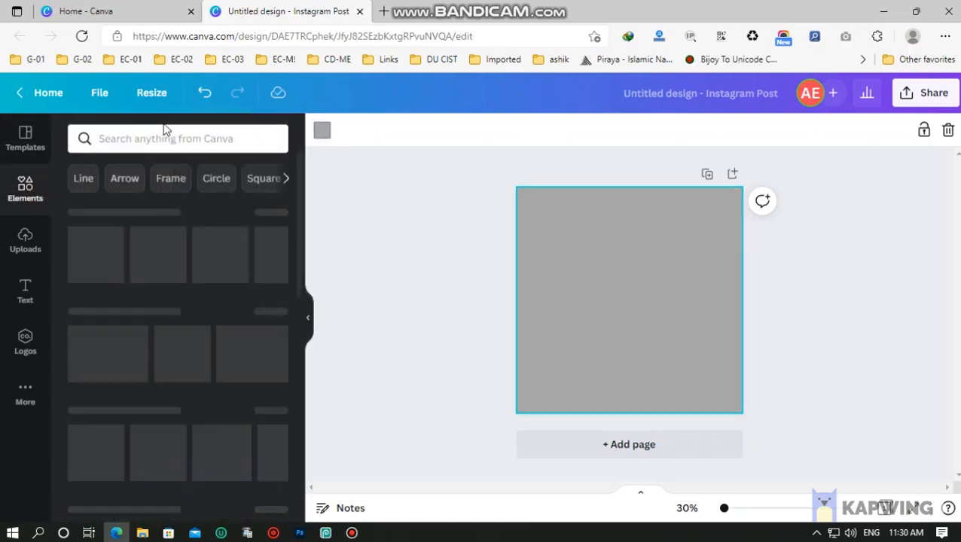
pyautogui.click(172, 141)
pyautogui.write('t')
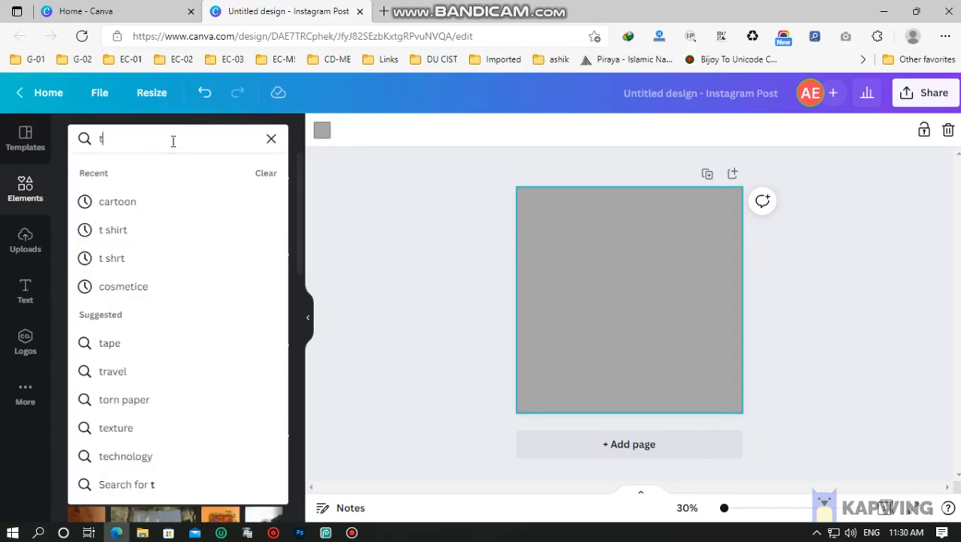
pyautogui.click(113, 228)
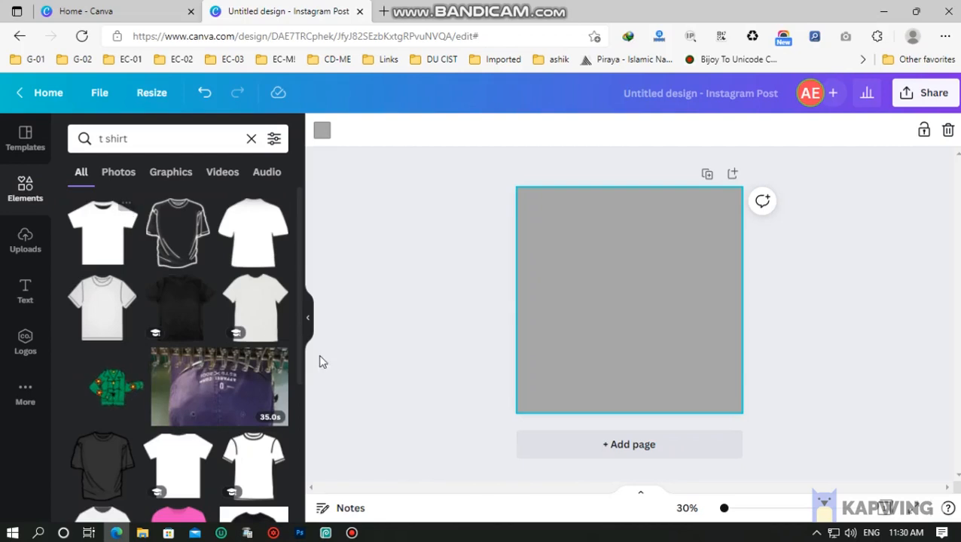
pyautogui.scroll(-3, 226, 385)
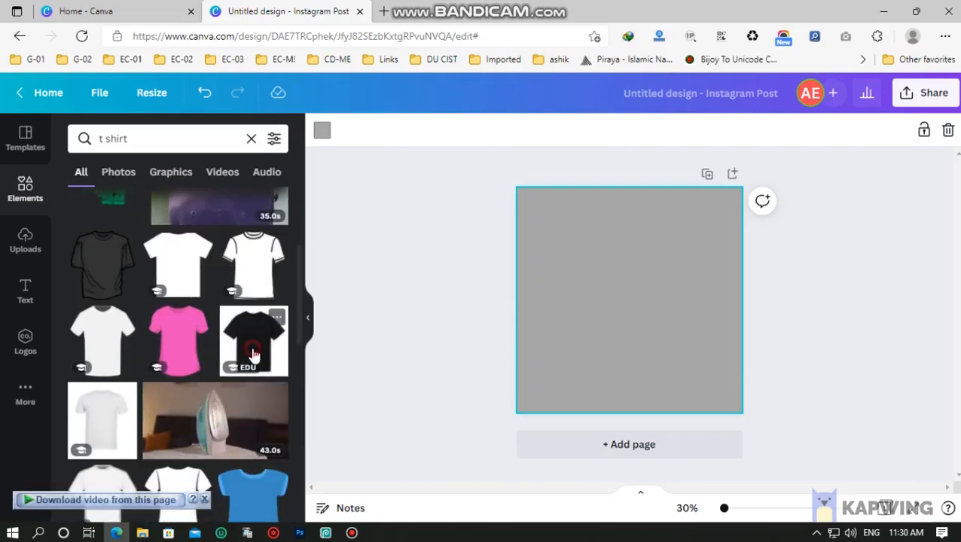
pyautogui.click(248, 343)
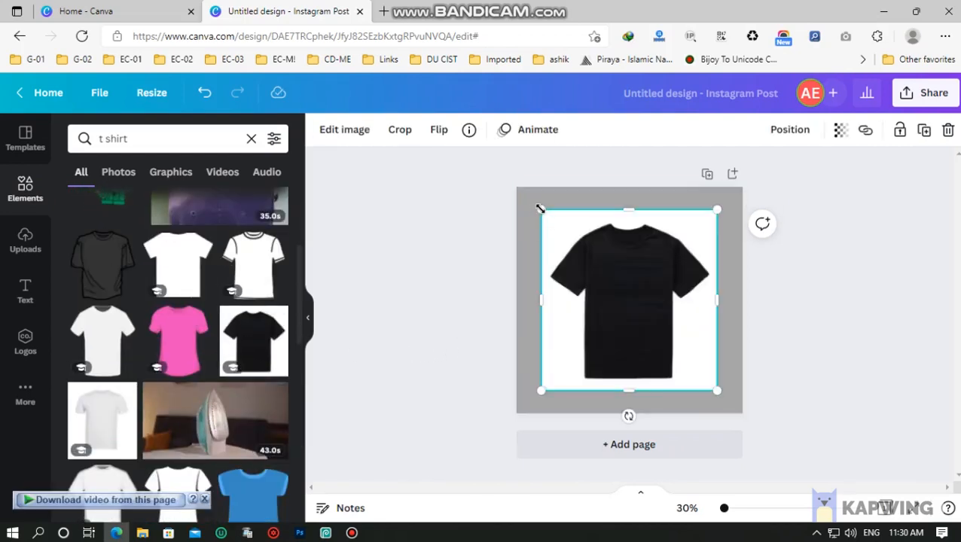
# Remove the T-shirt photo's background with BG Remover and enlarge the image to fill nearly the whole page
pyautogui.click(348, 133)
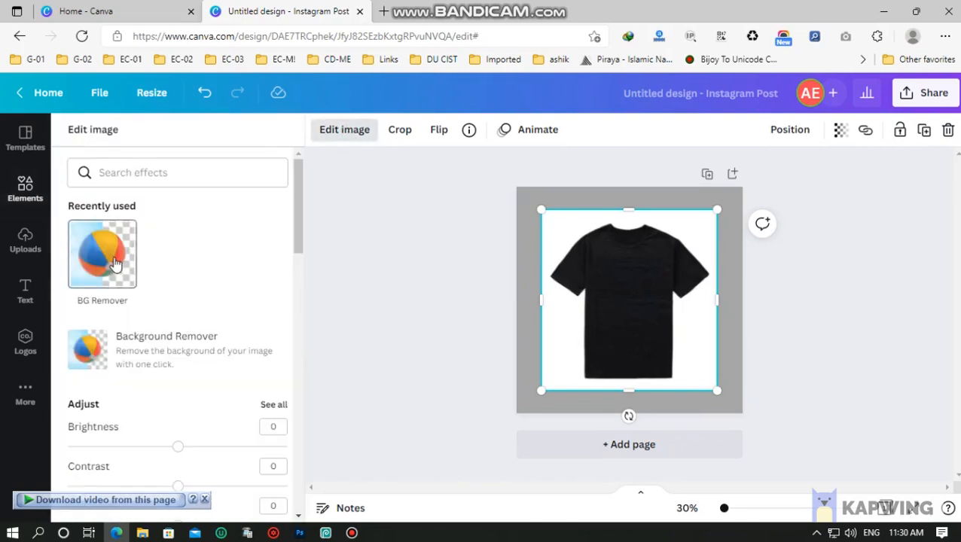
pyautogui.click(115, 263)
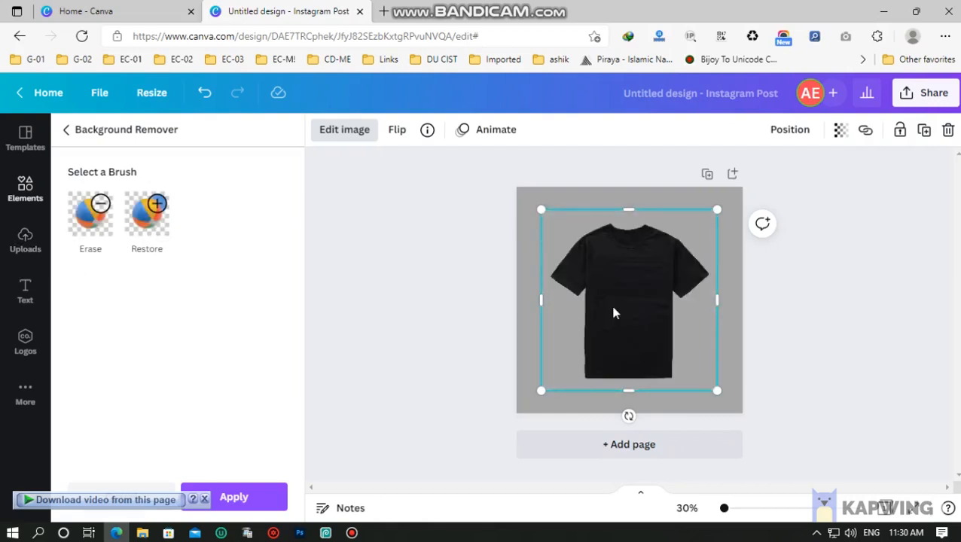
pyautogui.moveTo(541, 209); pyautogui.dragTo(519, 187)
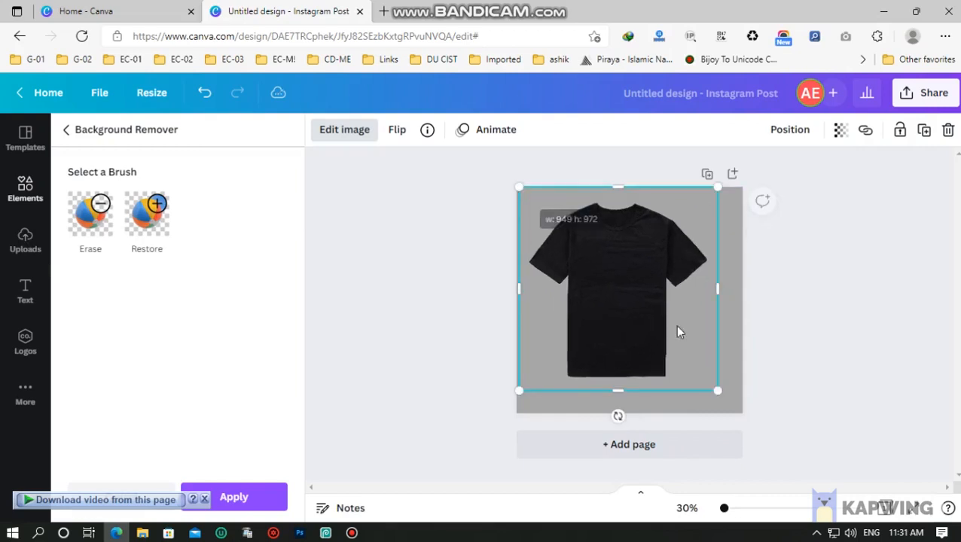
pyautogui.moveTo(713, 387); pyautogui.dragTo(740, 413)
pyautogui.click(376, 307)
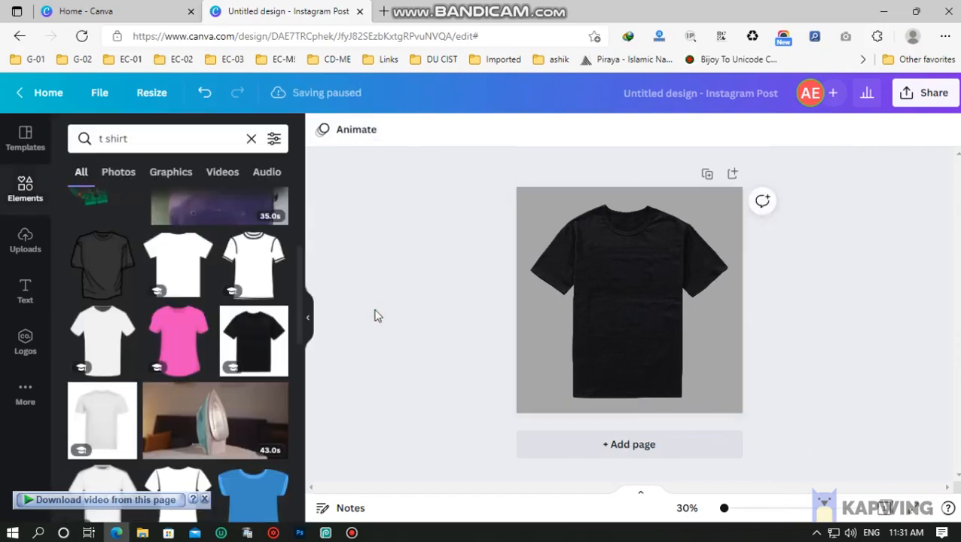
pyautogui.click(25, 189)
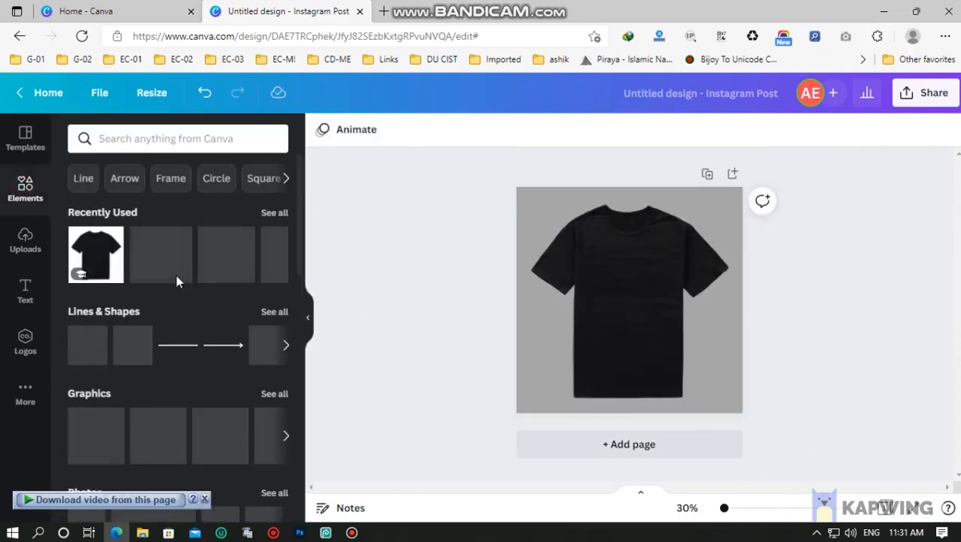
pyautogui.scroll(-1, 178, 283)
pyautogui.scroll(-2, 178, 282)
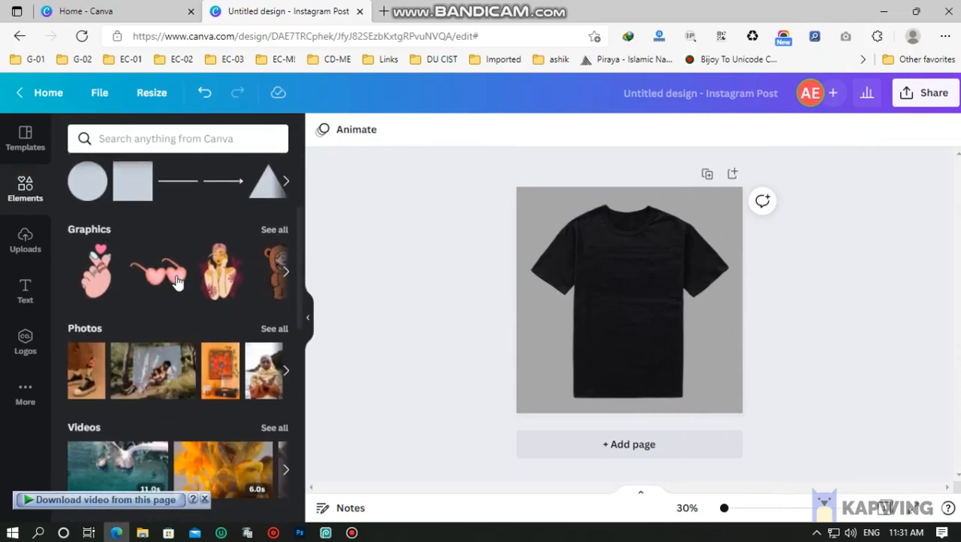
pyautogui.click(108, 298)
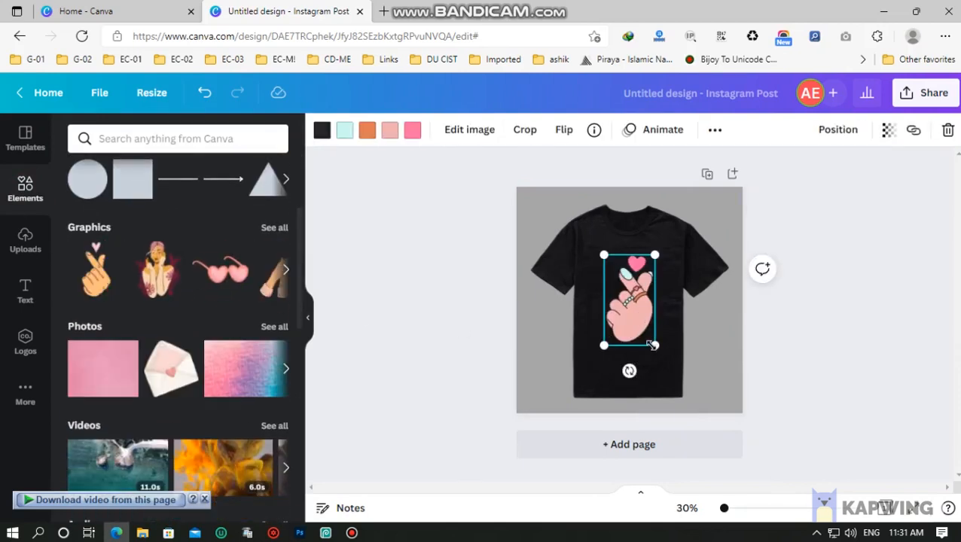
pyautogui.moveTo(652, 346); pyautogui.dragTo(623, 293)
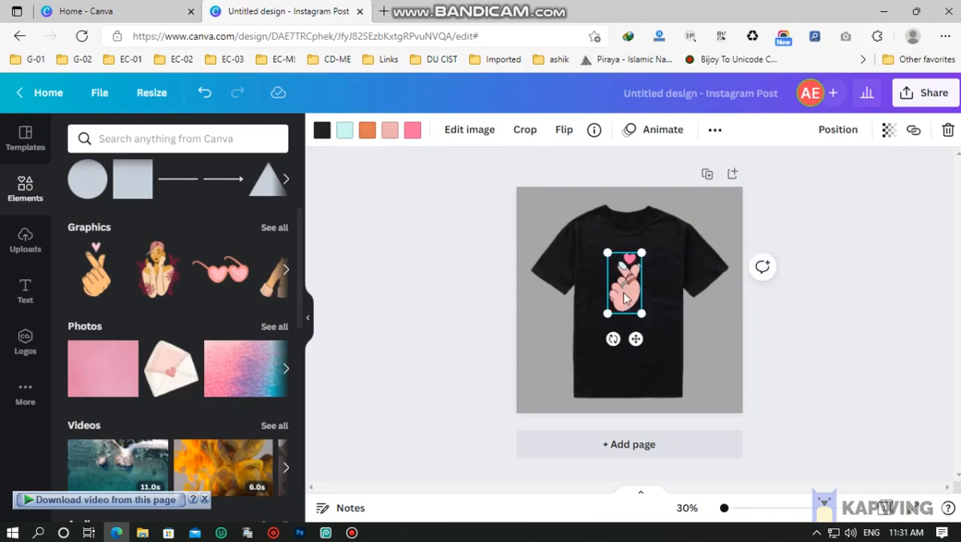
pyautogui.press('Delete')
# Browse the suggested graphics and the Frames collection for something to place on the shirt
pyautogui.click(285, 269)
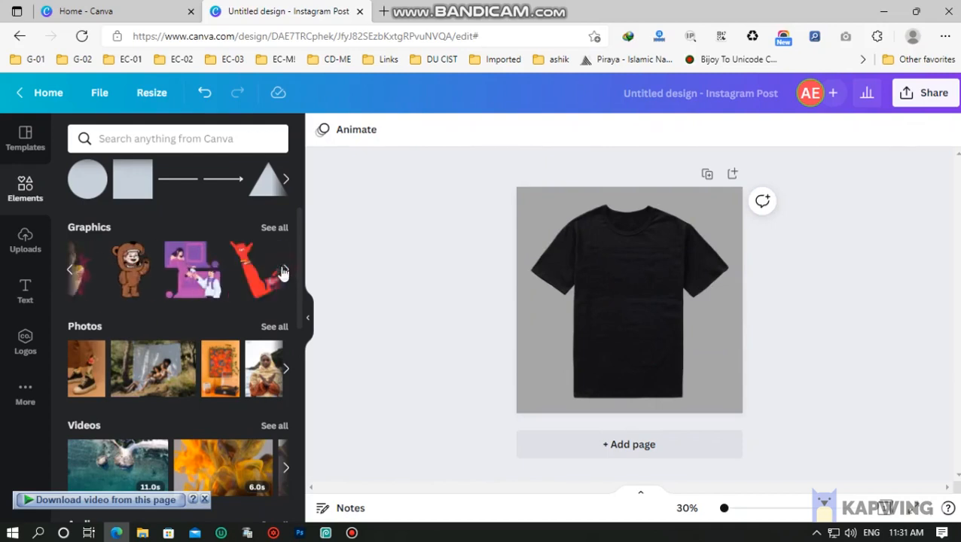
pyautogui.click(187, 141)
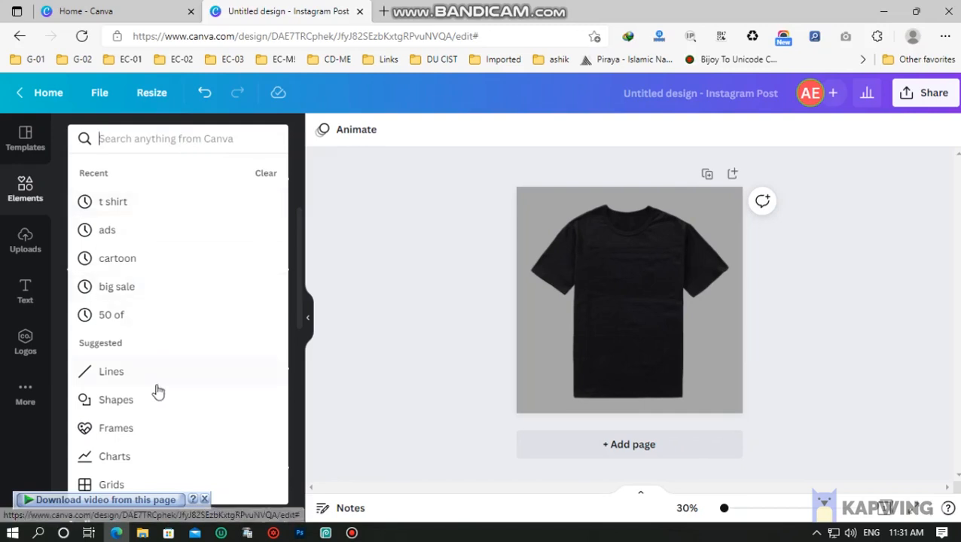
pyautogui.click(124, 427)
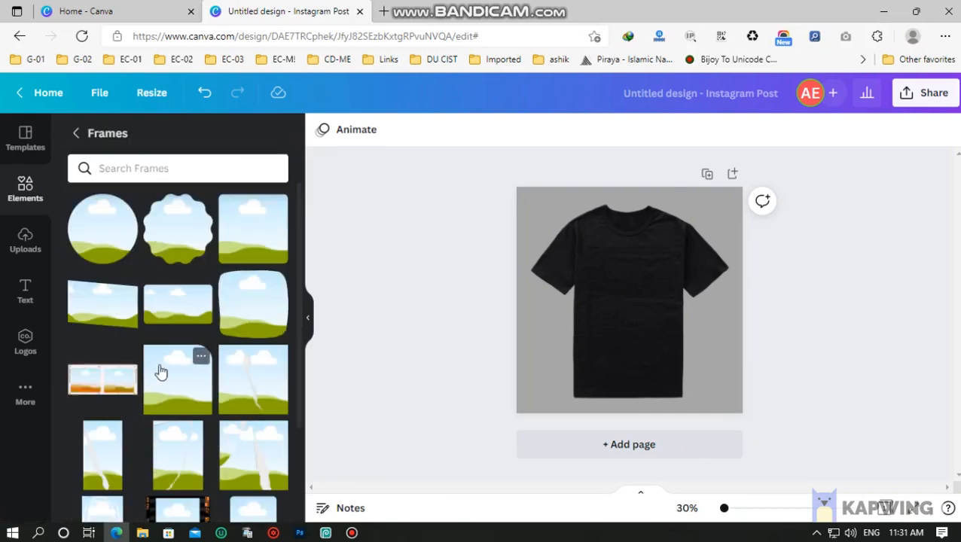
pyautogui.scroll(-10, 176, 392)
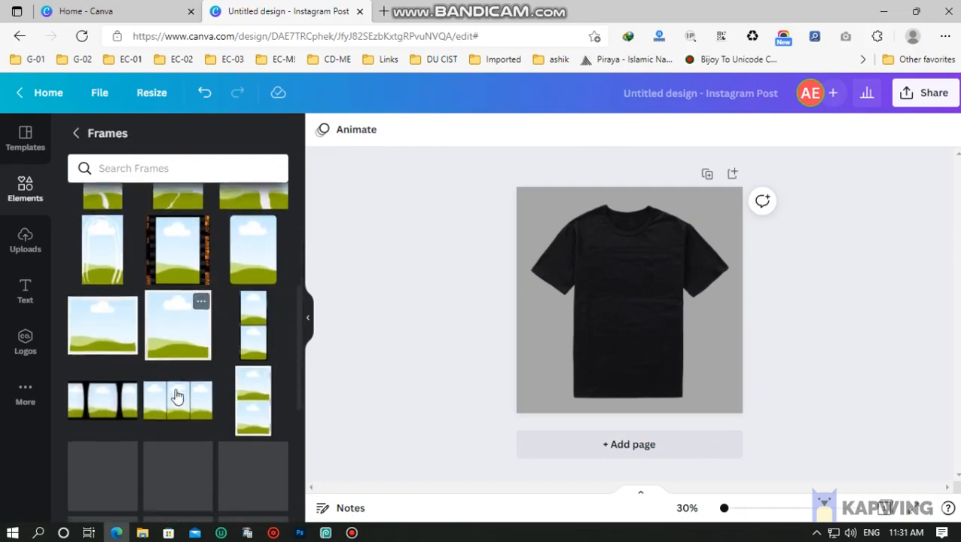
pyautogui.click(75, 136)
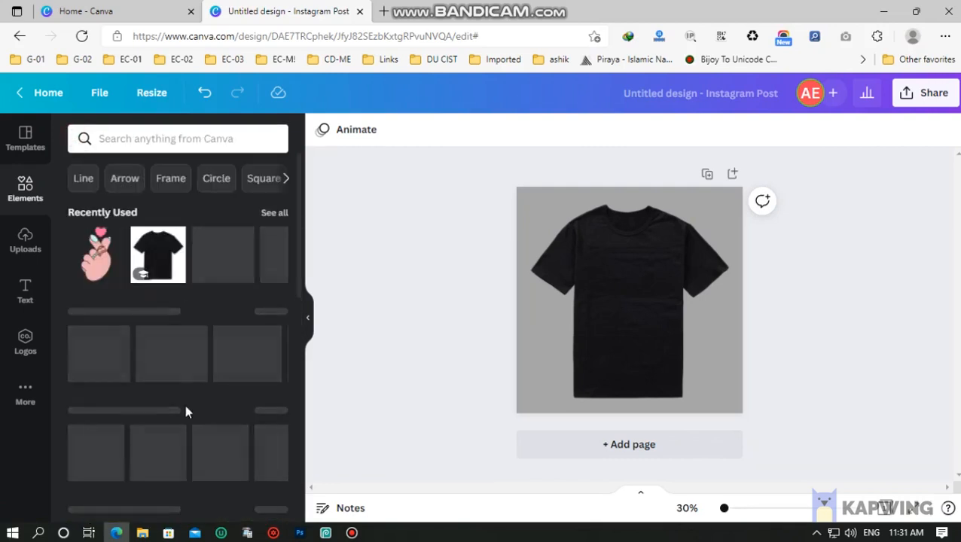
pyautogui.scroll(-10, 184, 404)
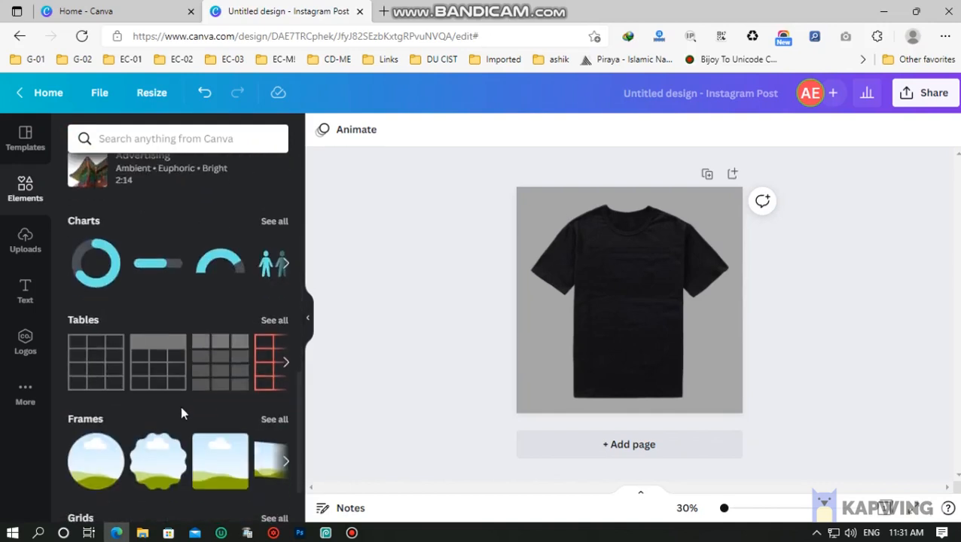
# Search the elements for "panda" and add the seated panda holding a bamboo branch to the page
pyautogui.click(192, 140)
pyautogui.write('panda')
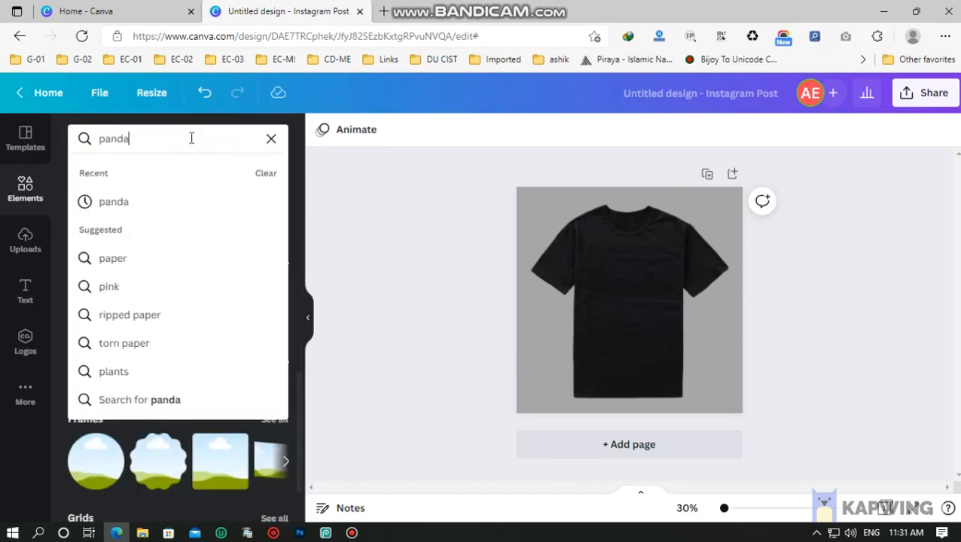
pyautogui.press('Return')
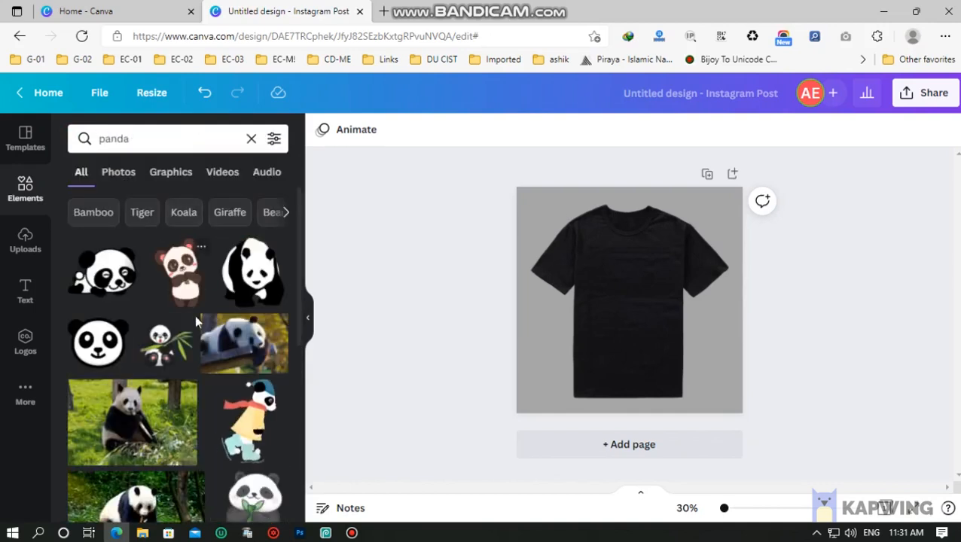
pyautogui.click(168, 359)
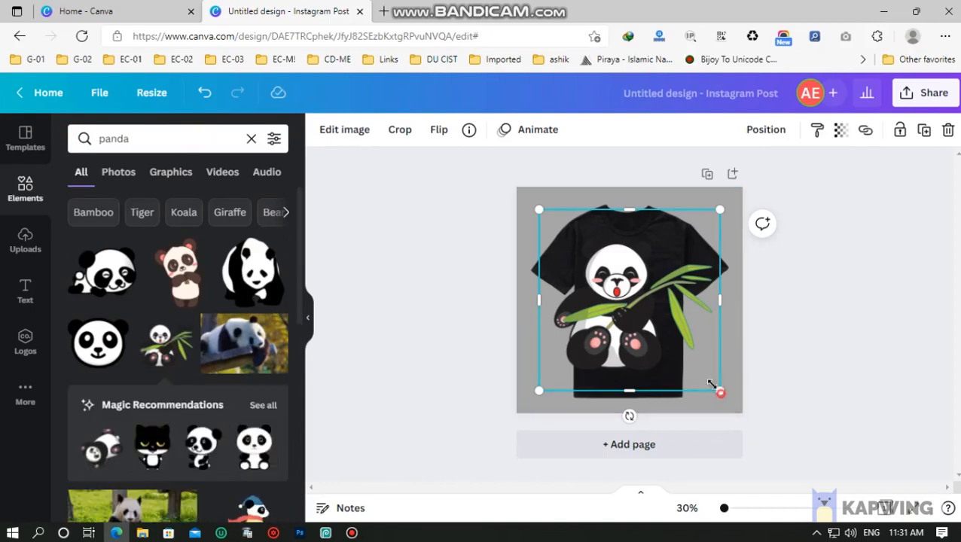
# Shrink the panda graphic to fit within the shirt's body and place it on the chest
pyautogui.moveTo(721, 393); pyautogui.dragTo(662, 333)
pyautogui.moveTo(597, 272); pyautogui.dragTo(637, 302)
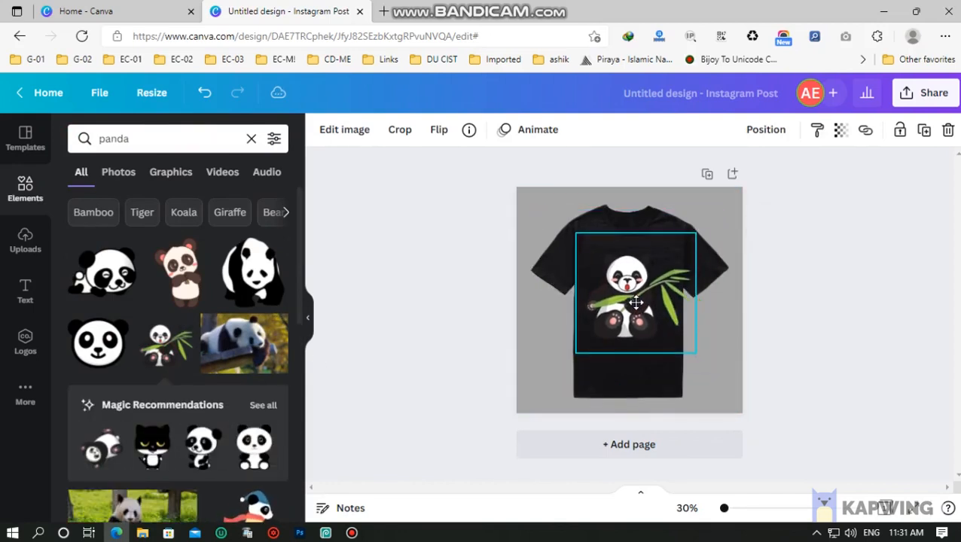
pyautogui.moveTo(698, 354); pyautogui.dragTo(679, 334)
pyautogui.moveTo(630, 307); pyautogui.dragTo(636, 310)
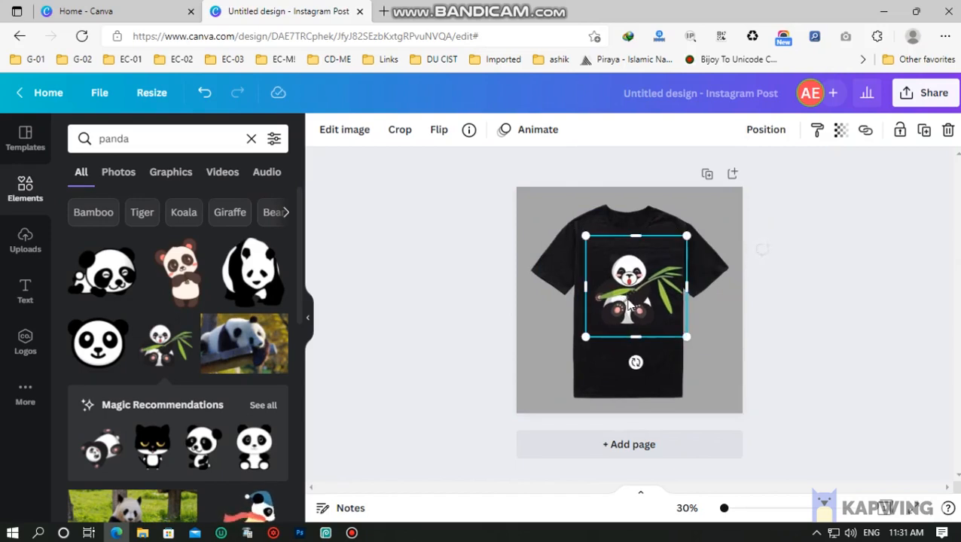
pyautogui.click(568, 256)
# Add a subheading reading "Designer Panda" and place it on the shirt just below the panda graphic
pyautogui.click(36, 246)
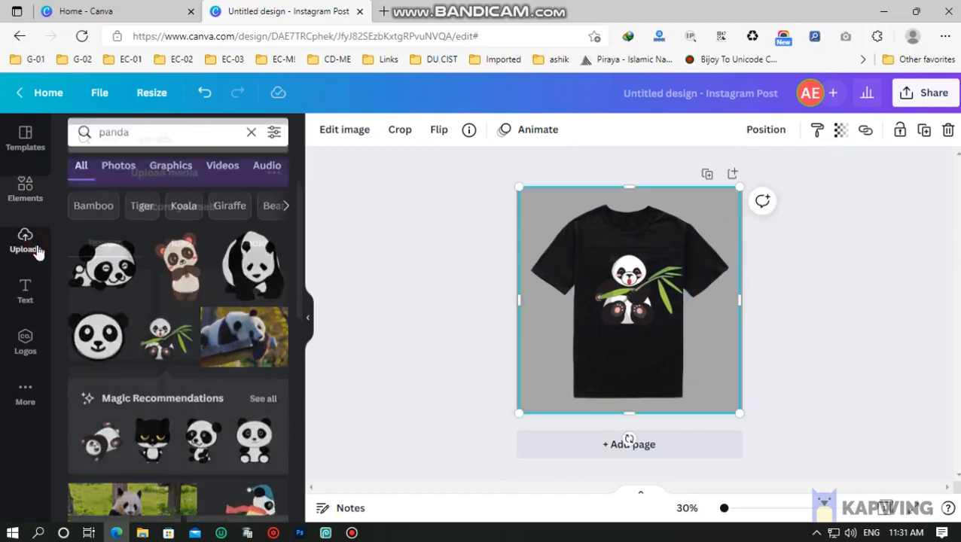
pyautogui.click(27, 290)
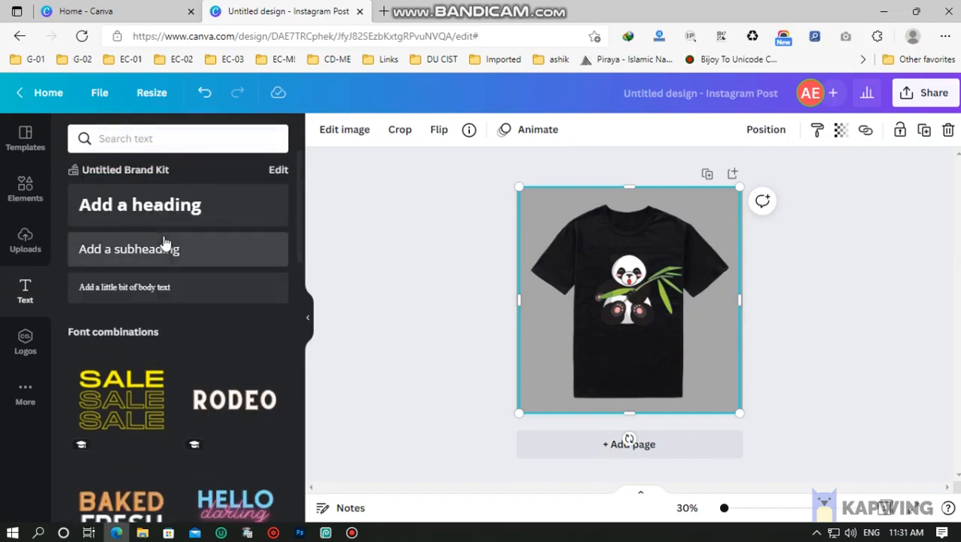
pyautogui.click(172, 254)
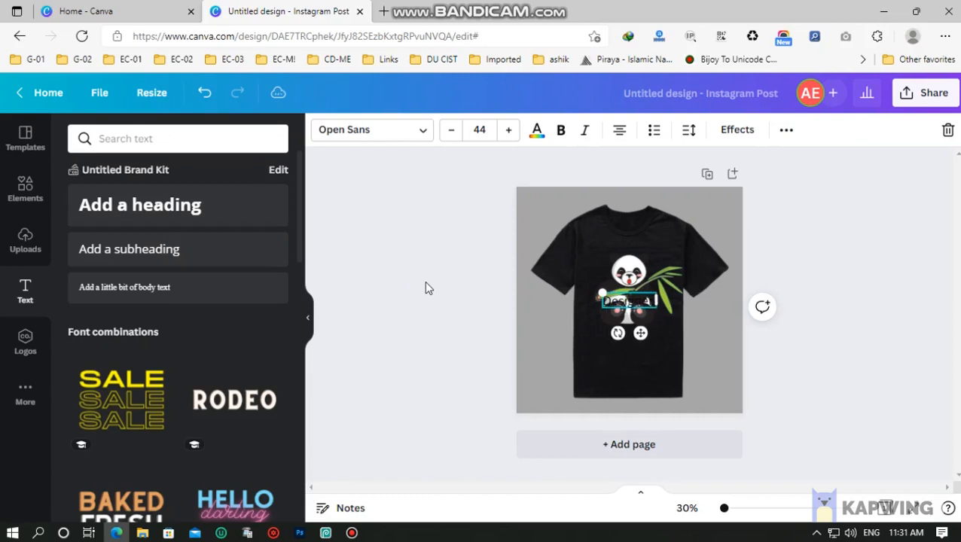
pyautogui.write('Panda')
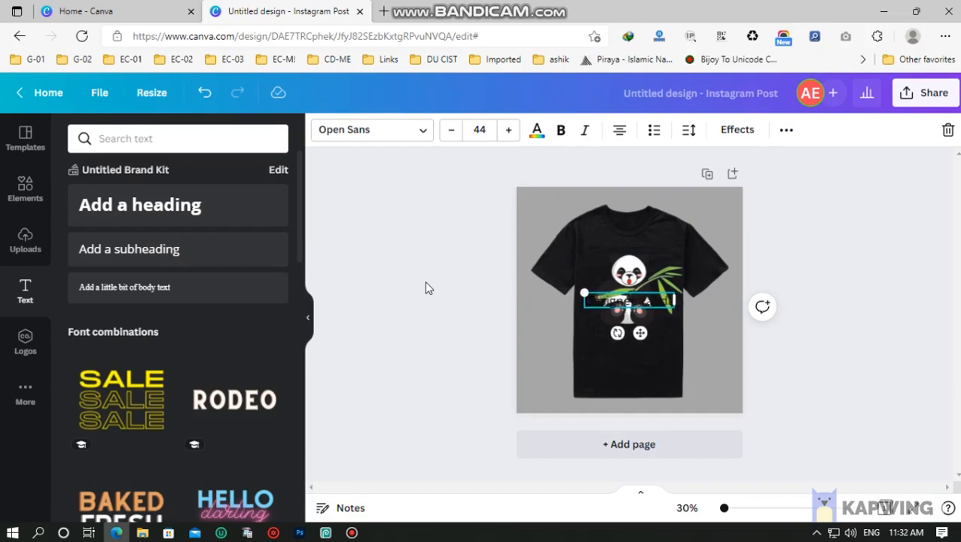
pyautogui.click(387, 304)
pyautogui.moveTo(580, 307); pyautogui.dragTo(620, 346)
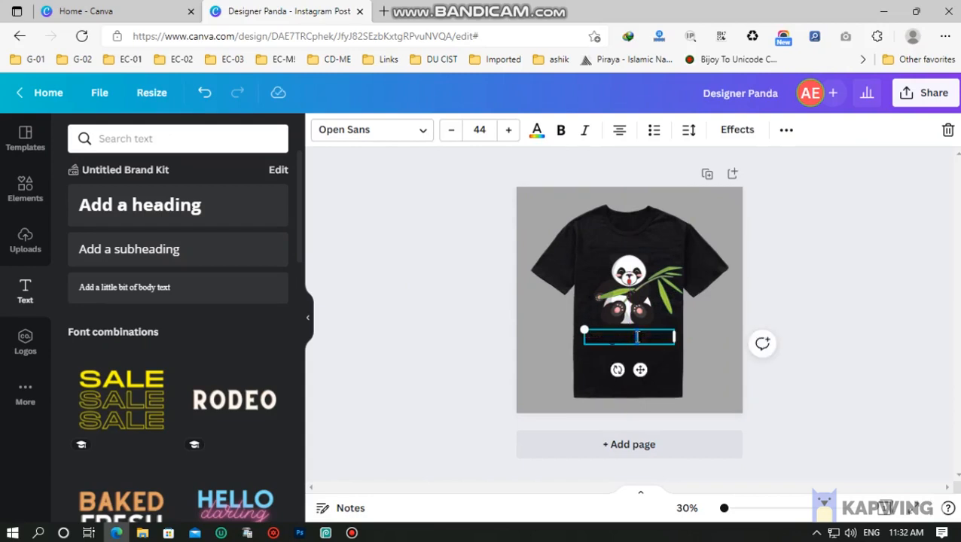
# Try the Ador Noakhali Light and Ador Noakhali Bold fonts on the "Designer Panda" text
pyautogui.doubleClick(637, 337)
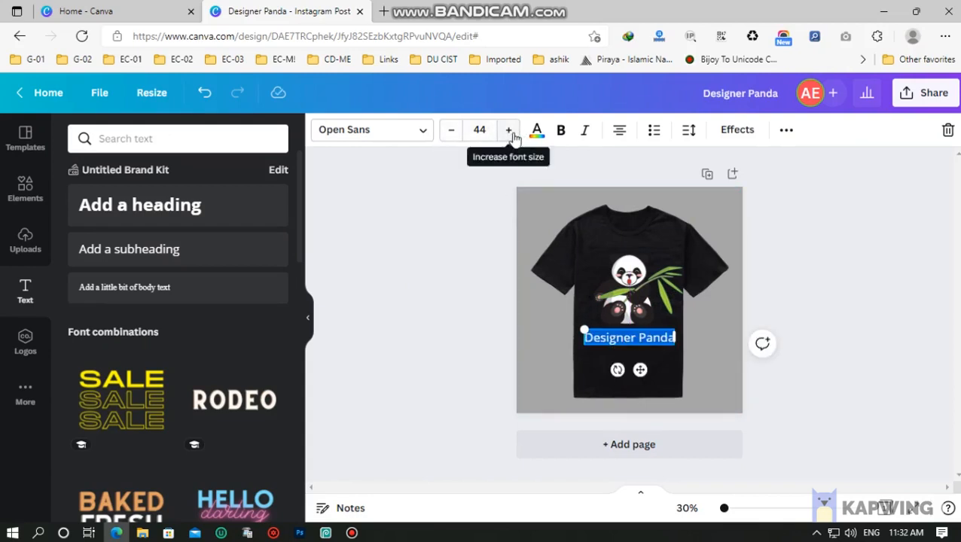
pyautogui.click(373, 132)
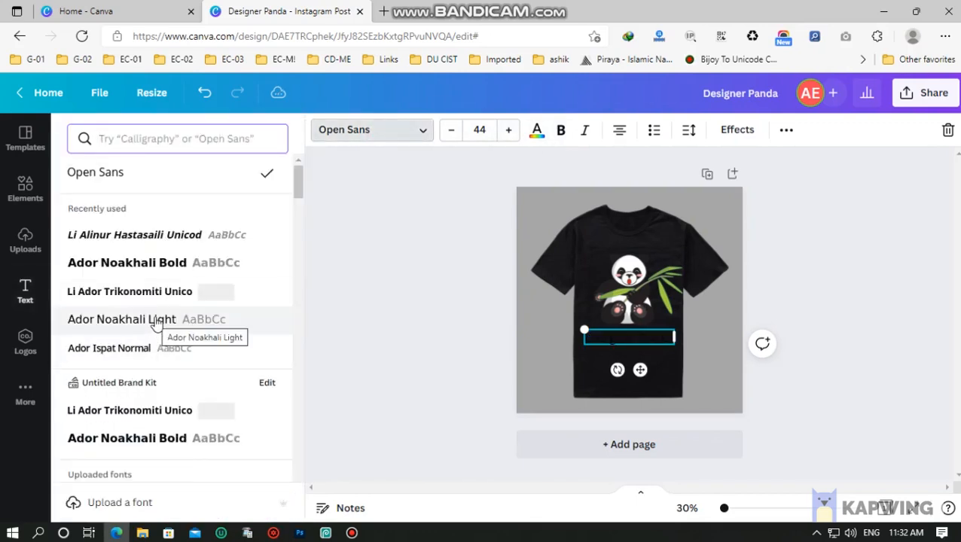
pyautogui.click(156, 322)
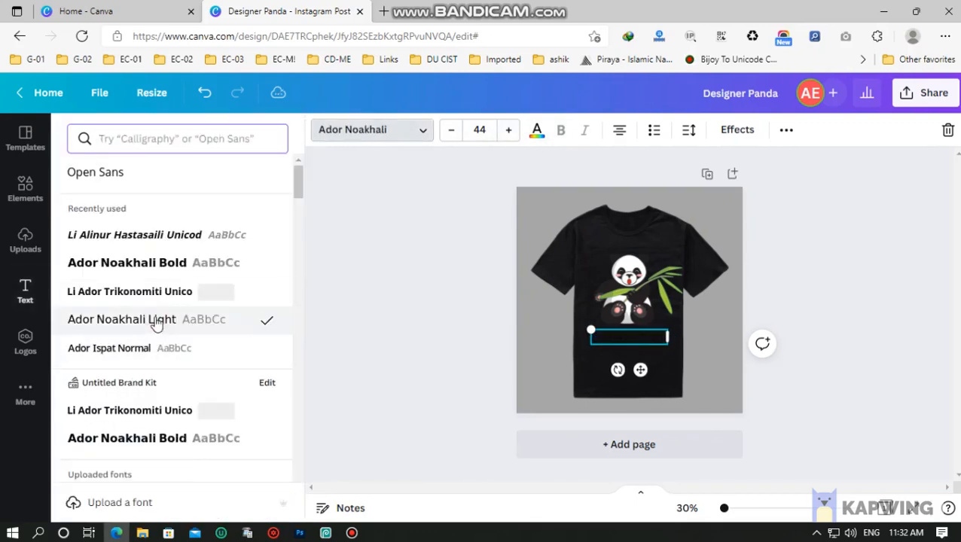
pyautogui.scroll(-3, 162, 309)
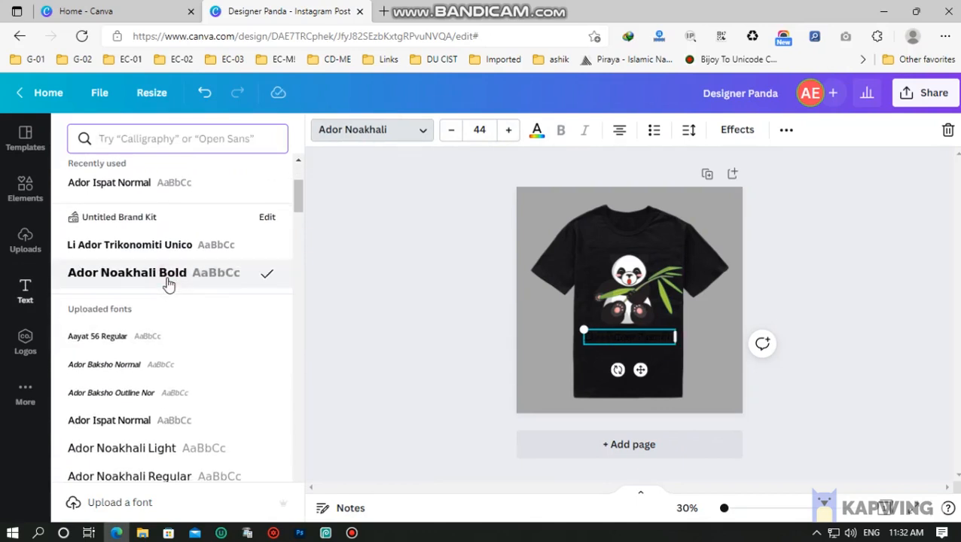
# Color the "Designer Panda" text green using a photo color swatch that matches the bamboo leaves
pyautogui.click(538, 133)
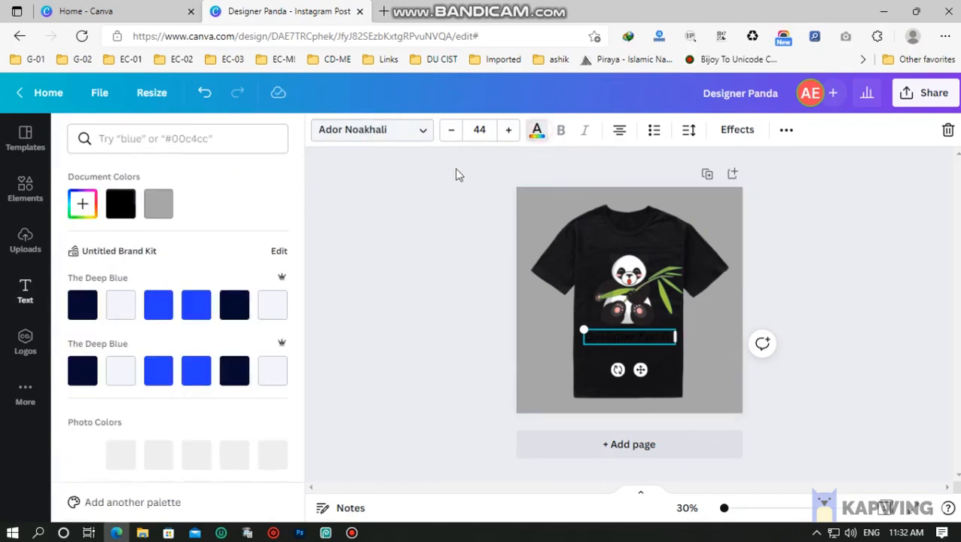
pyautogui.click(195, 318)
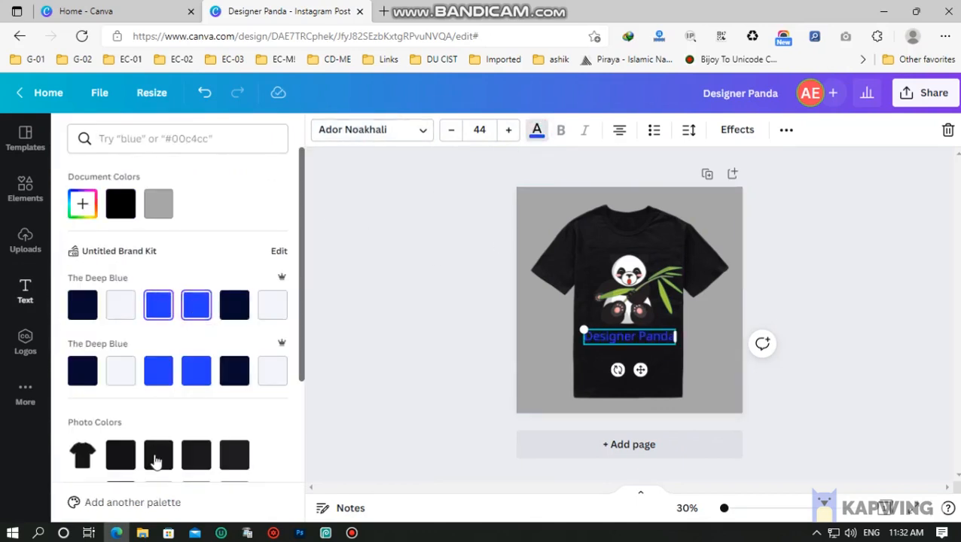
pyautogui.click(265, 369)
pyautogui.scroll(-2, 206, 437)
pyautogui.click(196, 335)
pyautogui.scroll(2, 197, 341)
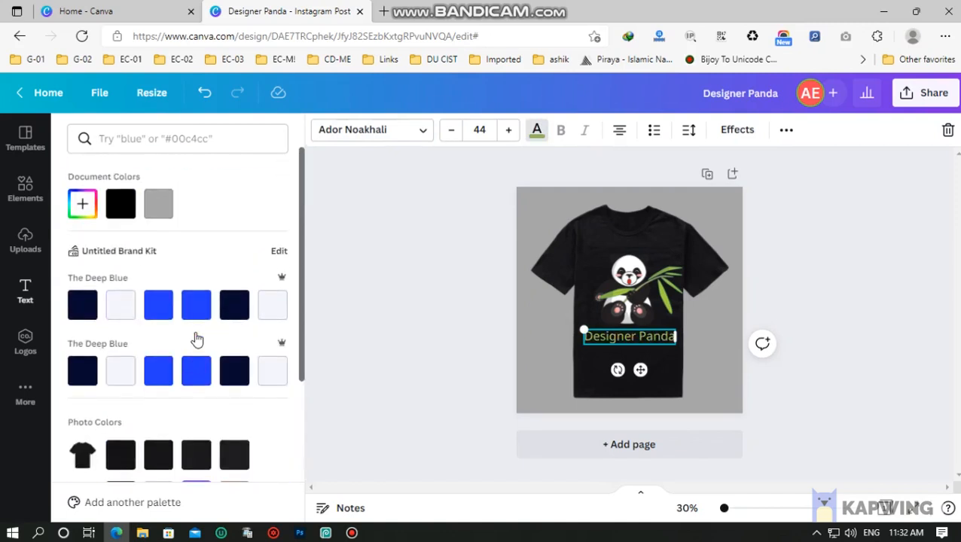
# Try the Asiatic Bangla and Bookman Old Style Regular fonts on the text under the panda
pyautogui.click(378, 134)
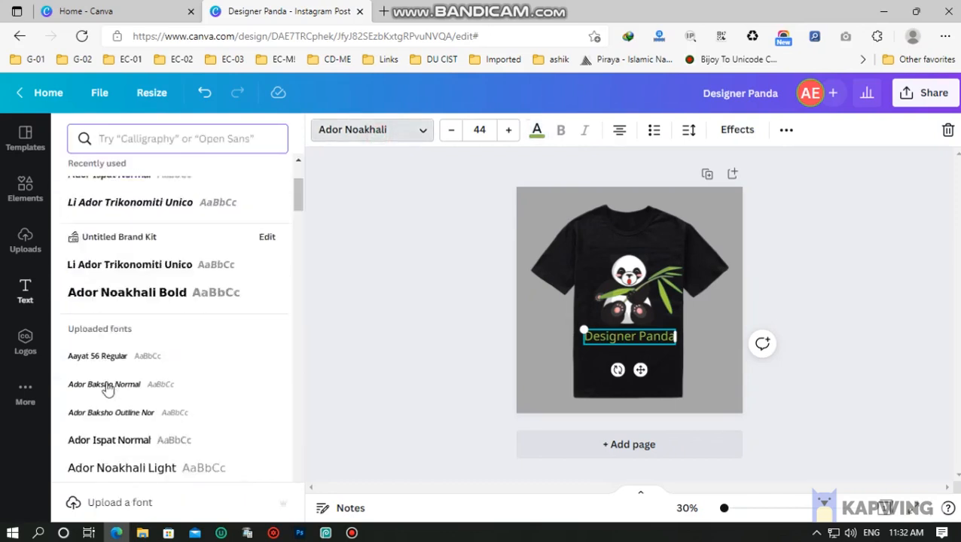
pyautogui.scroll(-2, 109, 385)
pyautogui.scroll(-3, 121, 386)
pyautogui.click(129, 351)
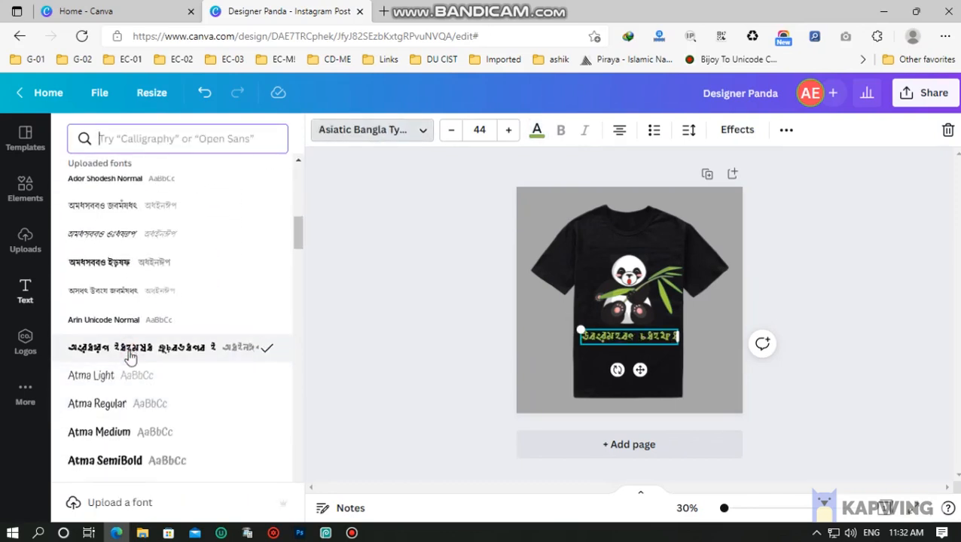
pyautogui.scroll(-1, 129, 367)
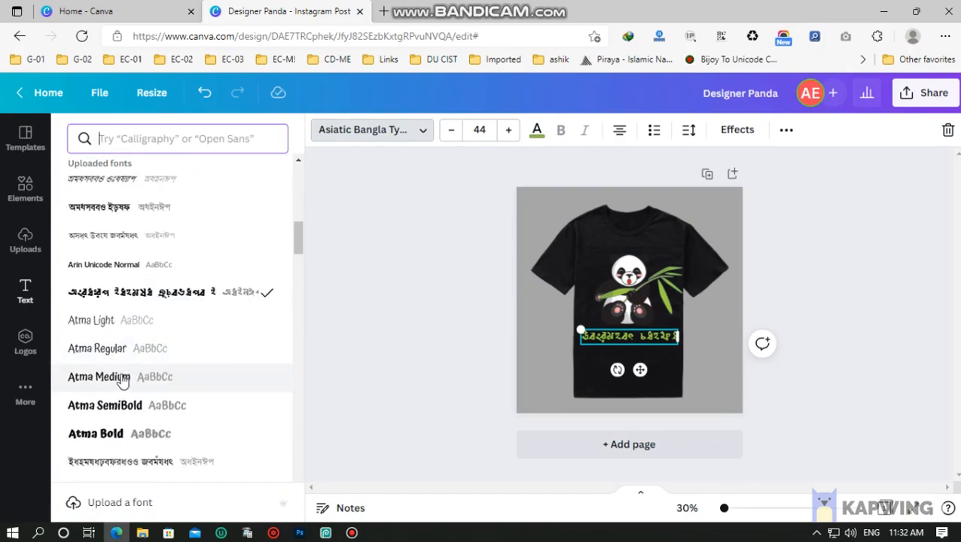
pyautogui.scroll(-3, 128, 400)
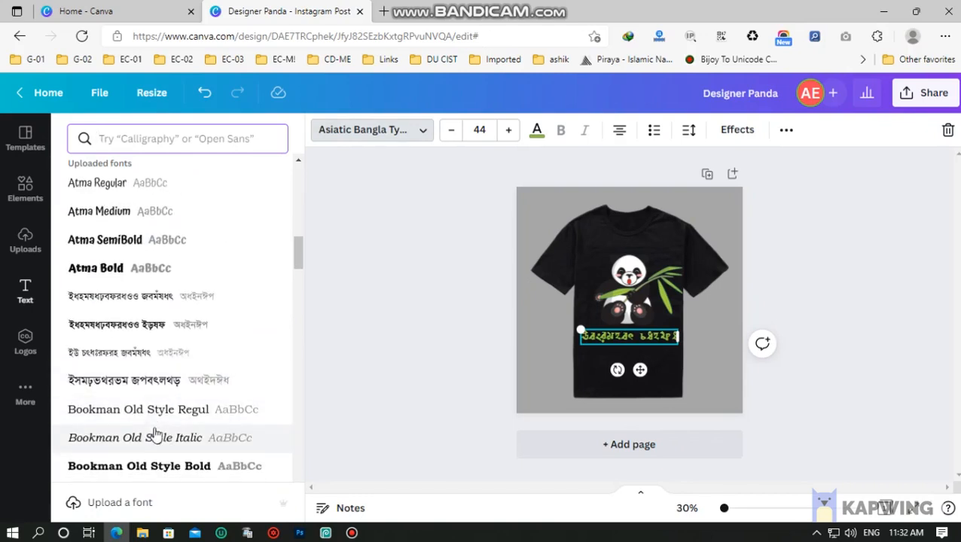
pyautogui.click(152, 409)
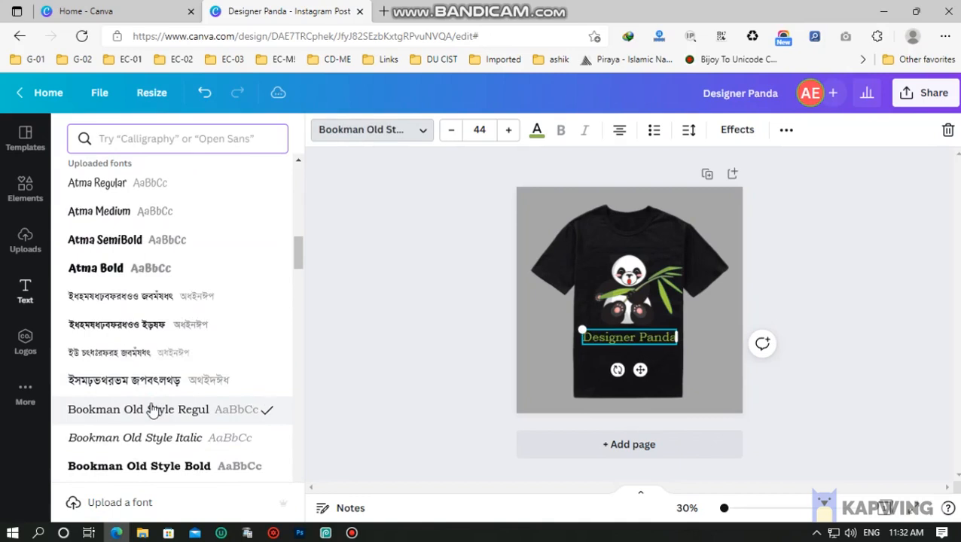
# Try the Hortuki, Bukhari Script and Eczar SemiBold fonts on the shirt text
pyautogui.scroll(-8, 152, 409)
pyautogui.scroll(-2, 153, 409)
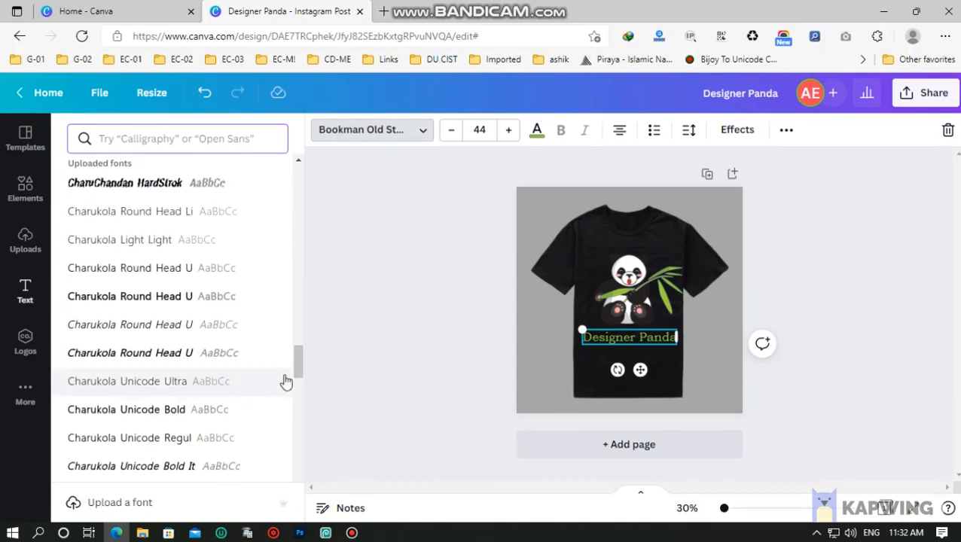
pyautogui.moveTo(298, 364); pyautogui.dragTo(298, 444)
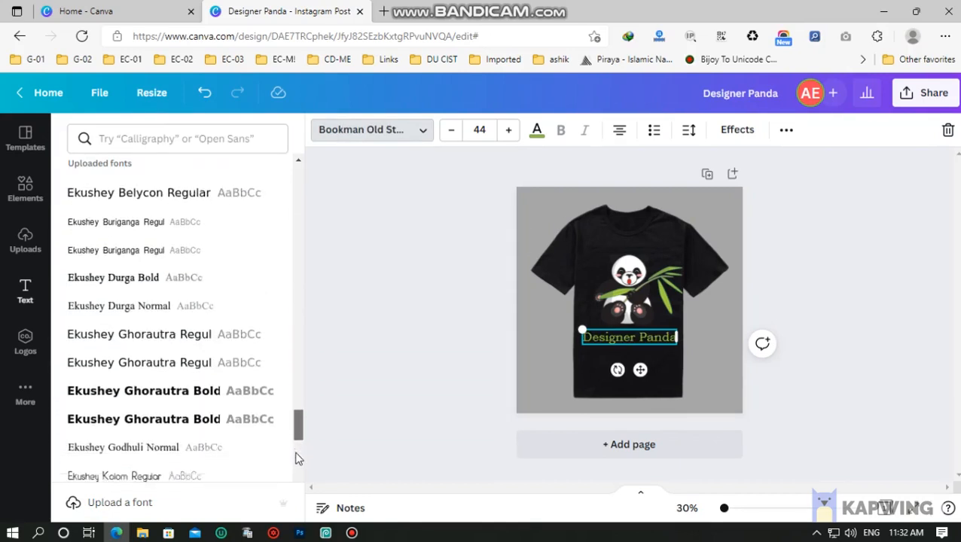
pyautogui.scroll(-2, 189, 419)
pyautogui.scroll(-3, 185, 422)
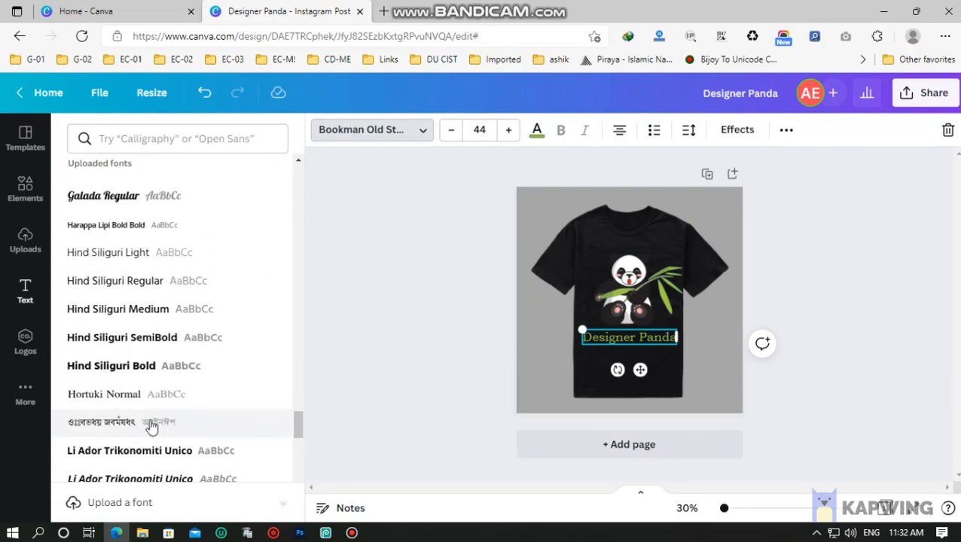
pyautogui.moveTo(299, 428); pyautogui.dragTo(299, 477)
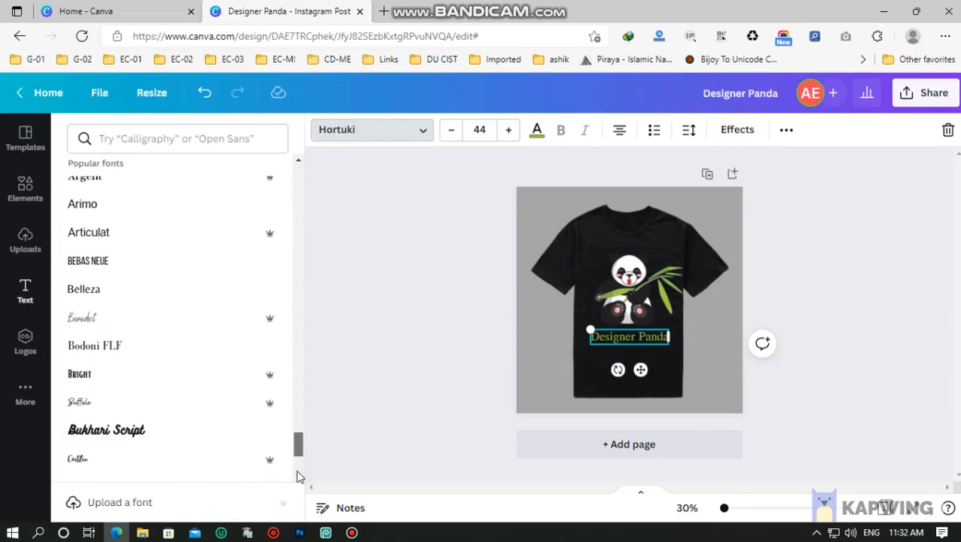
pyautogui.scroll(-4, 102, 437)
pyautogui.click(123, 467)
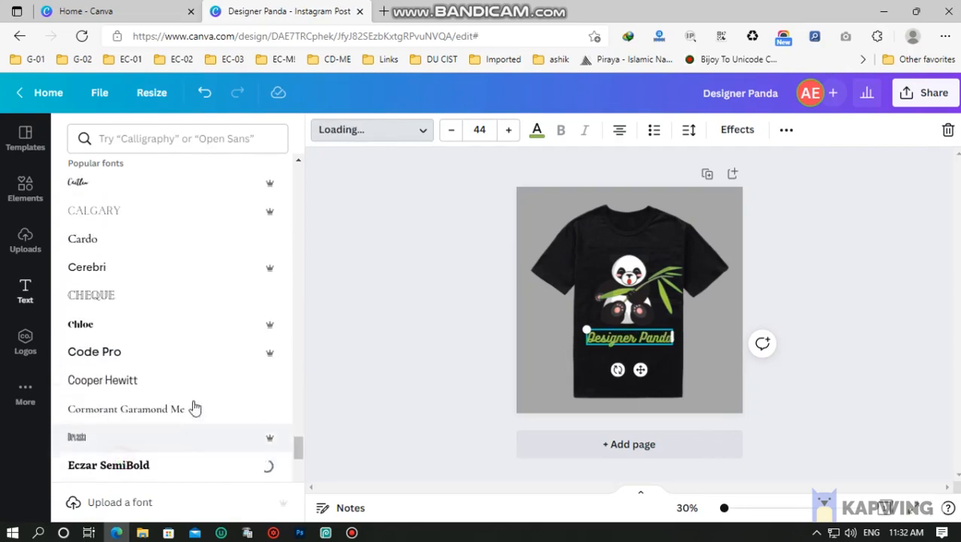
# Try Intro Rust on the "Designer Panda" text and settle on the League Spartan font
pyautogui.scroll(-3, 169, 377)
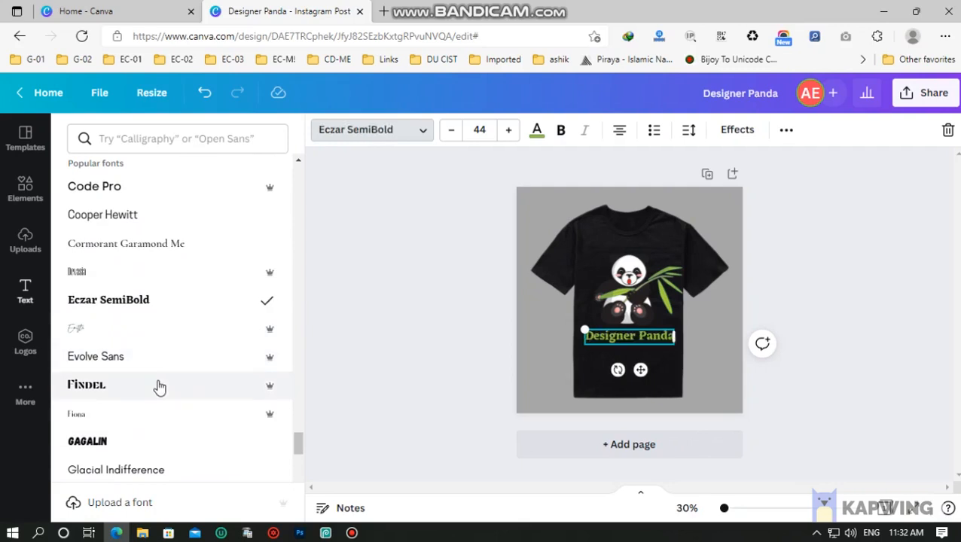
pyautogui.scroll(-5, 160, 388)
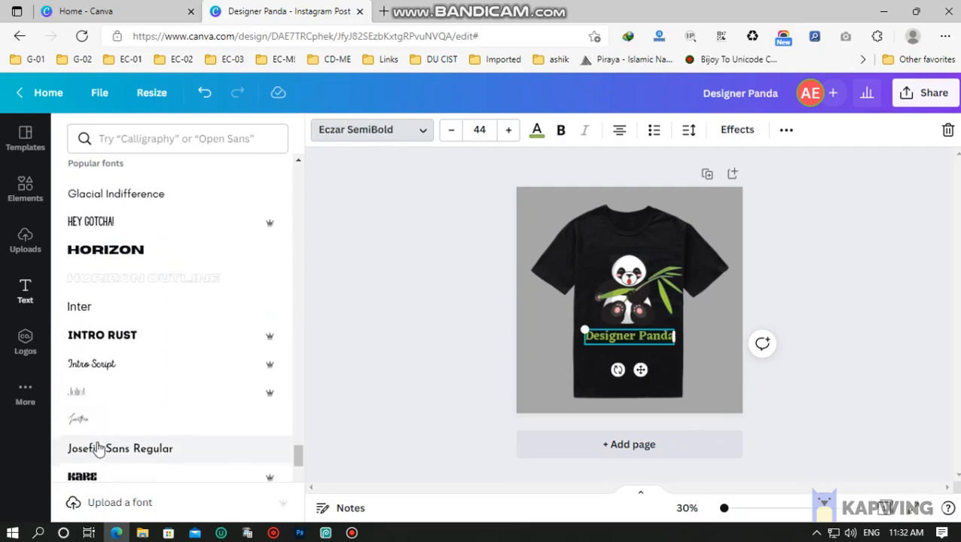
pyautogui.click(140, 343)
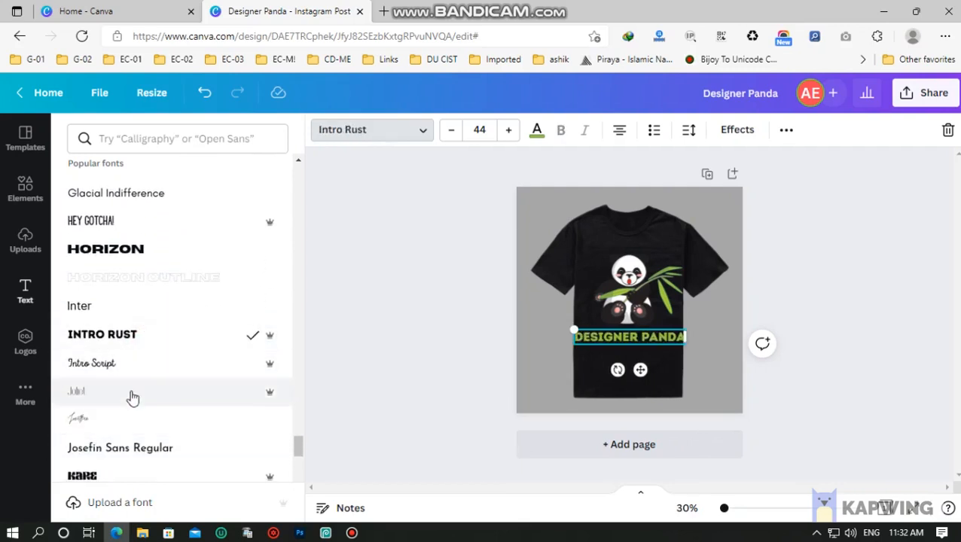
pyautogui.scroll(-3, 132, 398)
pyautogui.click(118, 376)
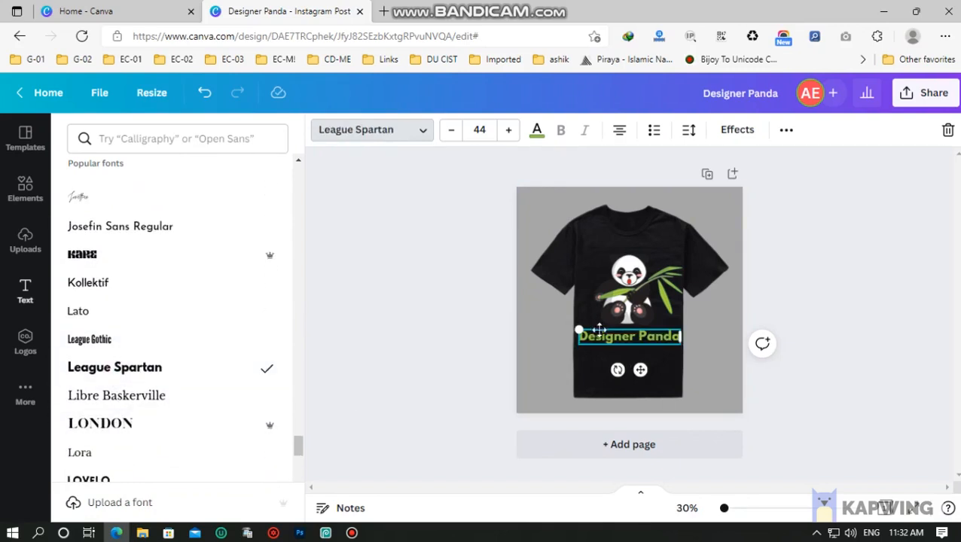
# Reduce the "Designer Panda" text's font size to 27 and deselect it
pyautogui.click(449, 133)
pyautogui.click(449, 133)
pyautogui.click(449, 133)
pyautogui.click(449, 132)
pyautogui.click(449, 132)
pyautogui.click(449, 132)
pyautogui.click(449, 133)
pyautogui.click(449, 132)
pyautogui.click(448, 134)
pyautogui.click(449, 134)
pyautogui.click(448, 134)
pyautogui.click(449, 134)
pyautogui.click(448, 134)
pyautogui.click(449, 134)
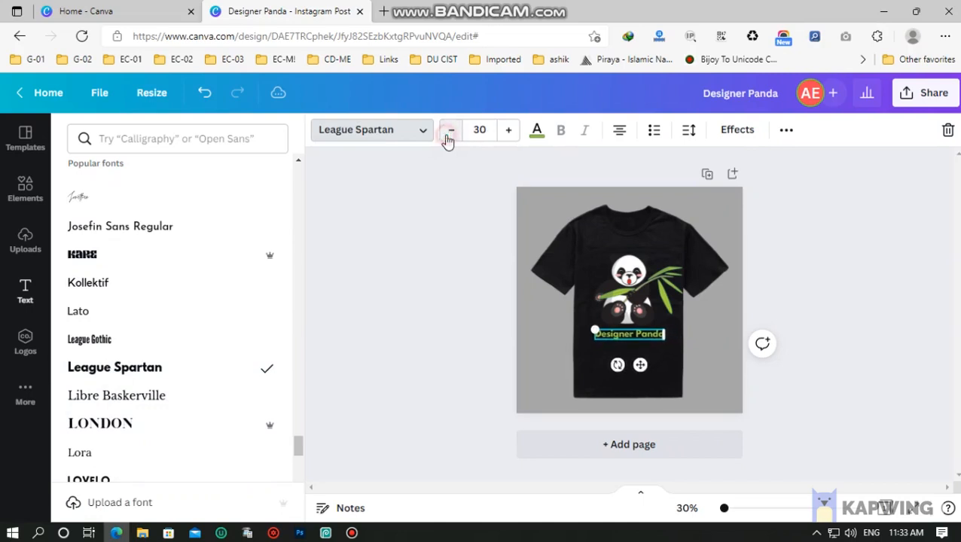
pyautogui.click(448, 136)
pyautogui.click(448, 135)
pyautogui.click(438, 231)
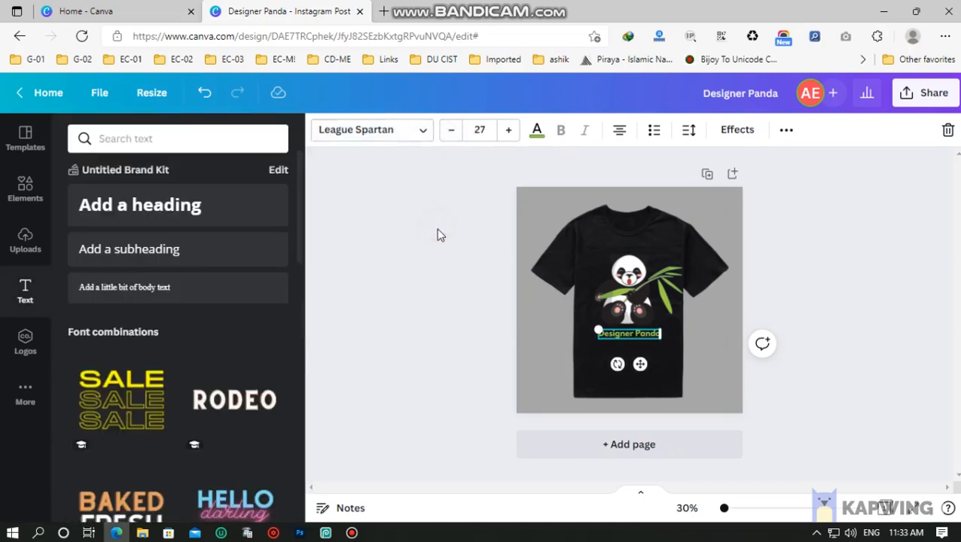
pyautogui.click(440, 247)
pyautogui.click(634, 339)
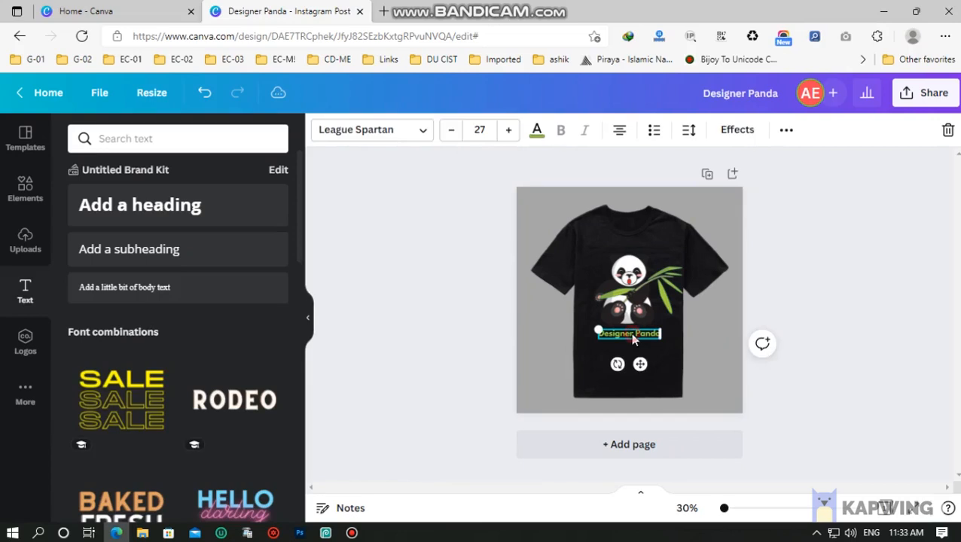
pyautogui.click(432, 224)
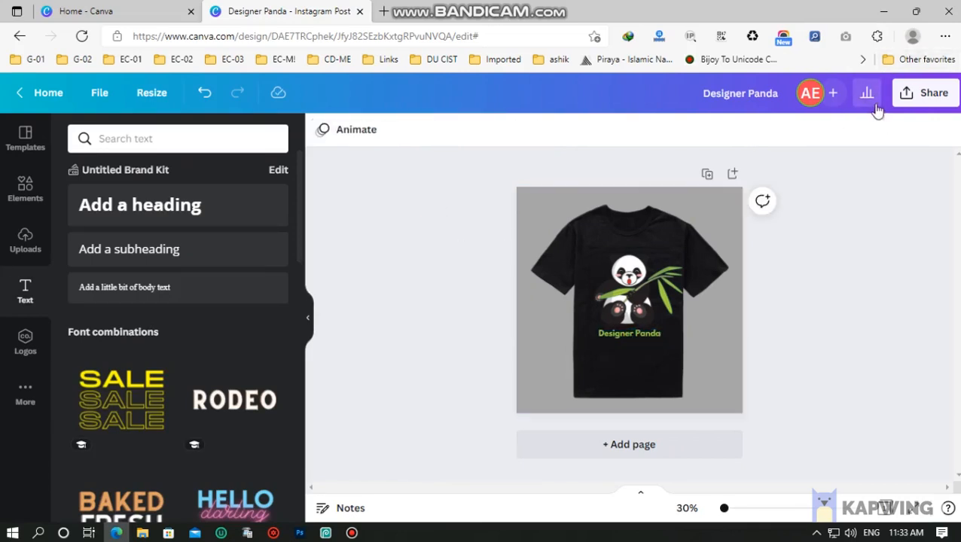
pyautogui.click(350, 533)
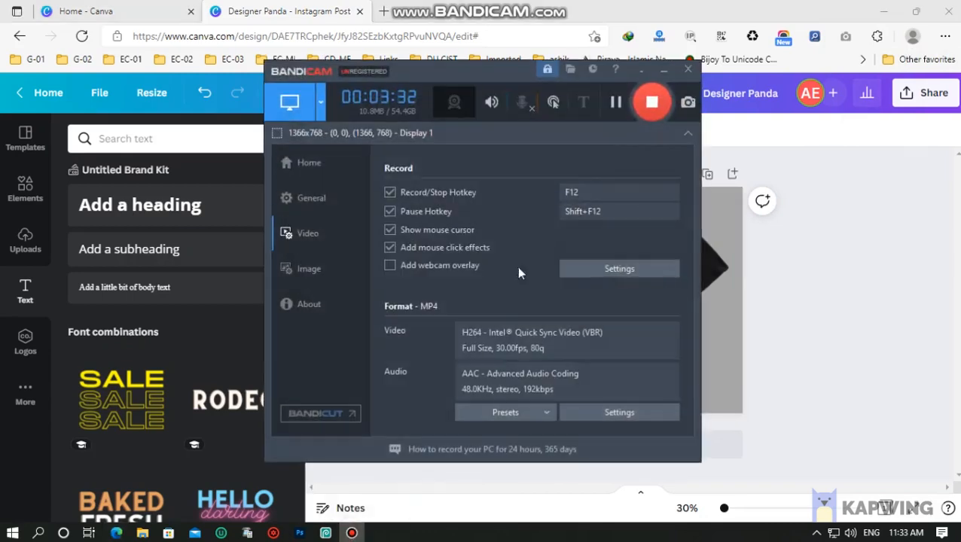